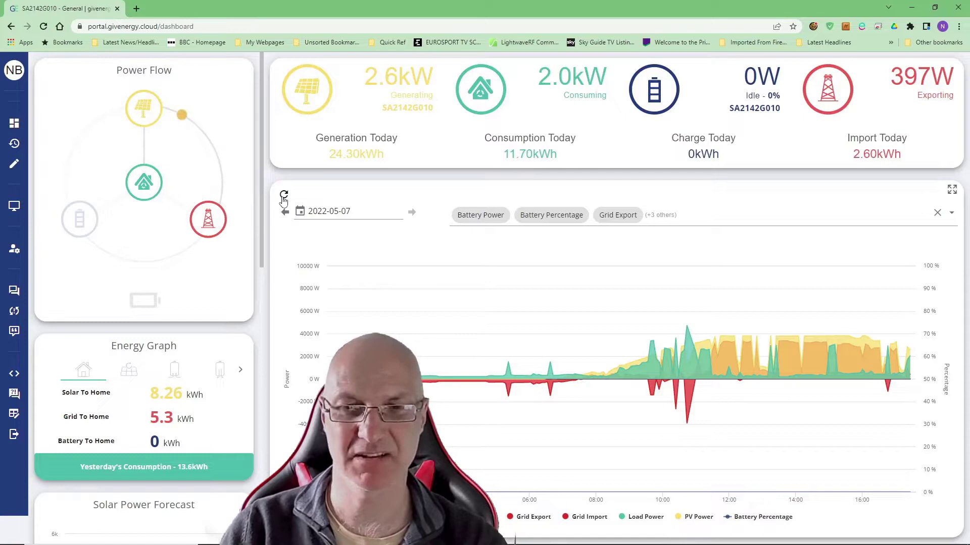
Show the Generation breakdown in the Energy Graph and enlarge it for 2022-05-06's Home energy.
click(133, 374)
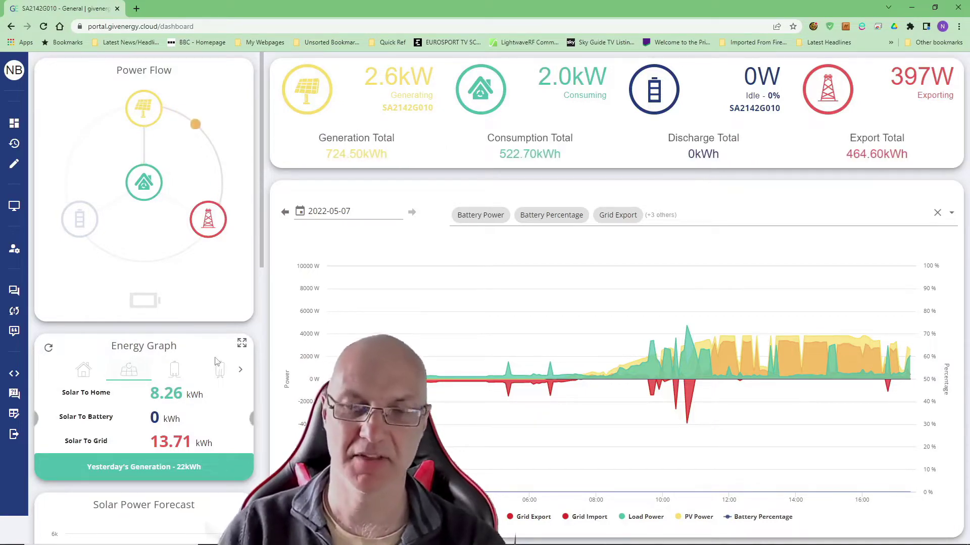
click(242, 345)
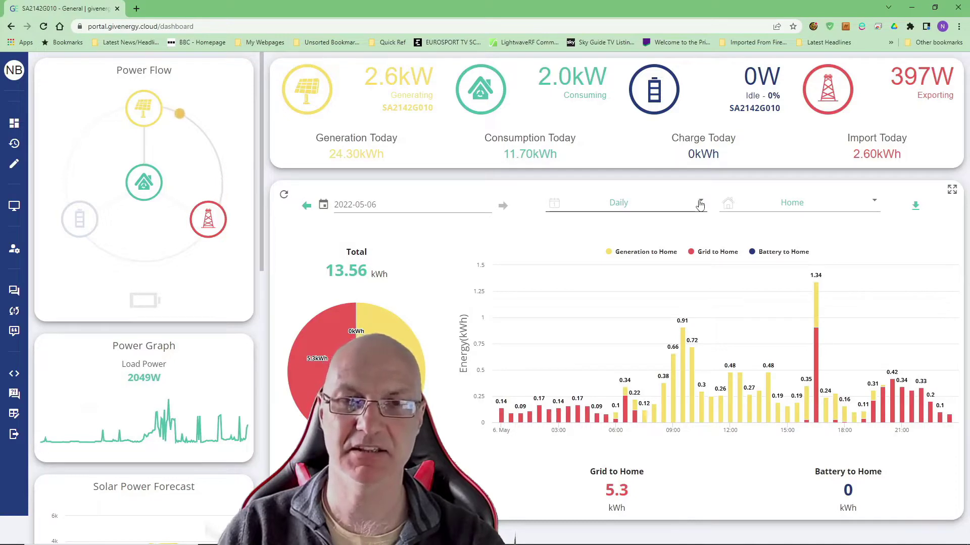
Switch the Home energy chart period to Weekly, then Monthly, then reopen the period list.
click(700, 204)
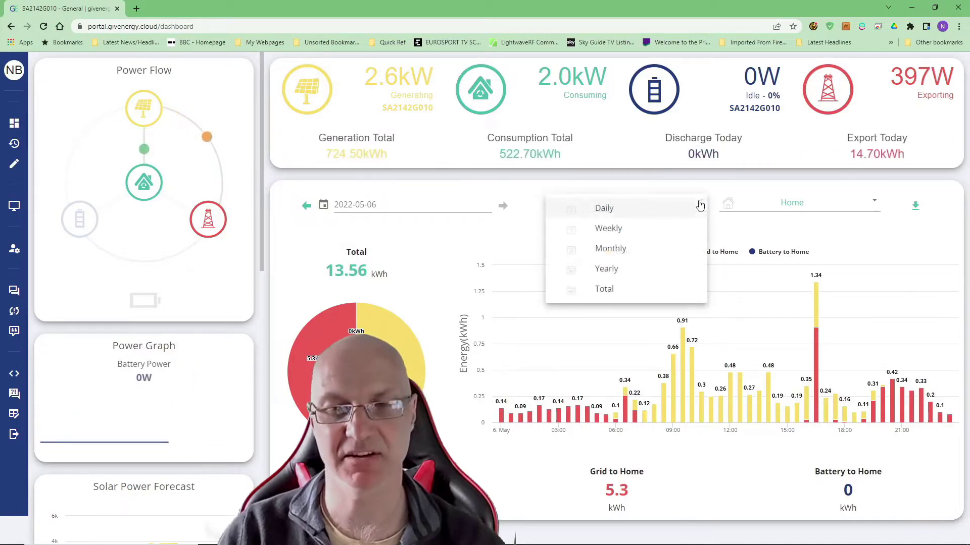
click(626, 229)
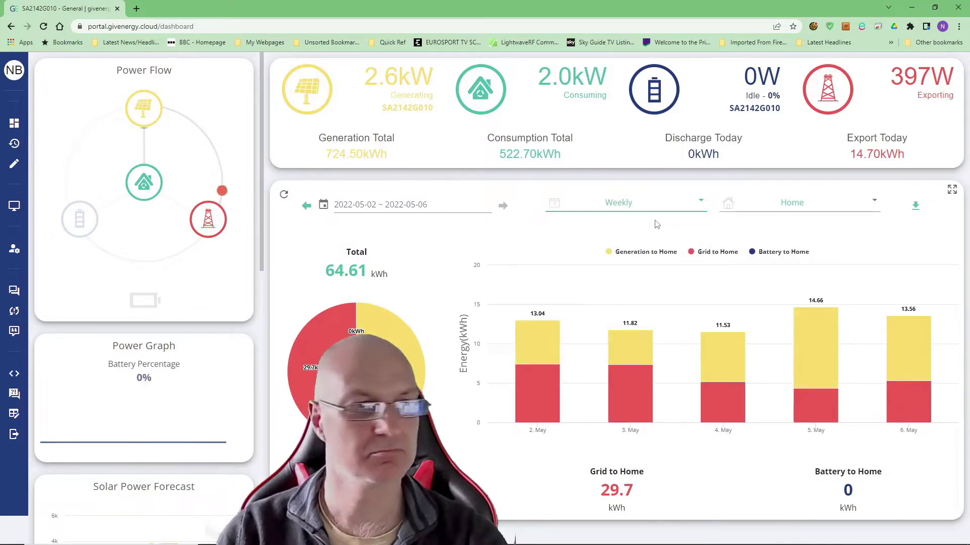
click(699, 205)
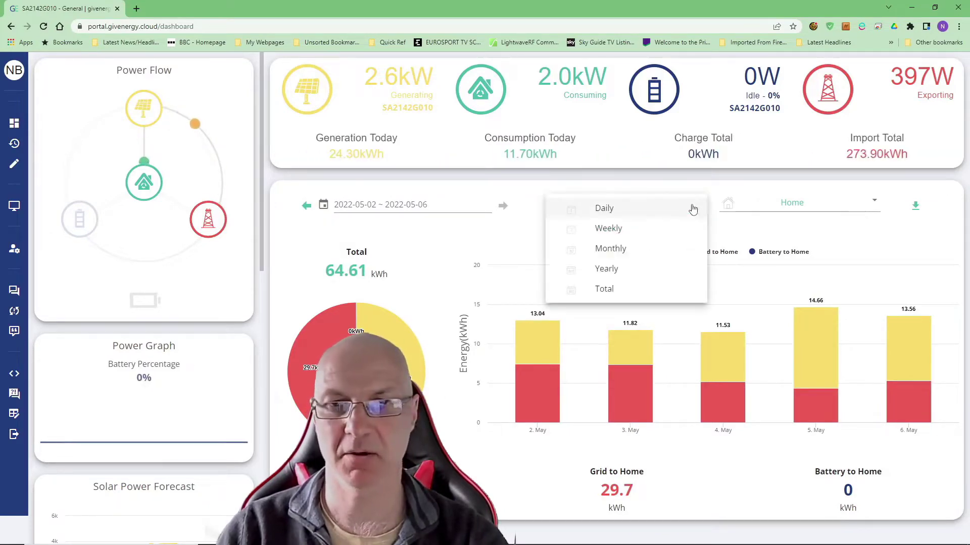
click(630, 248)
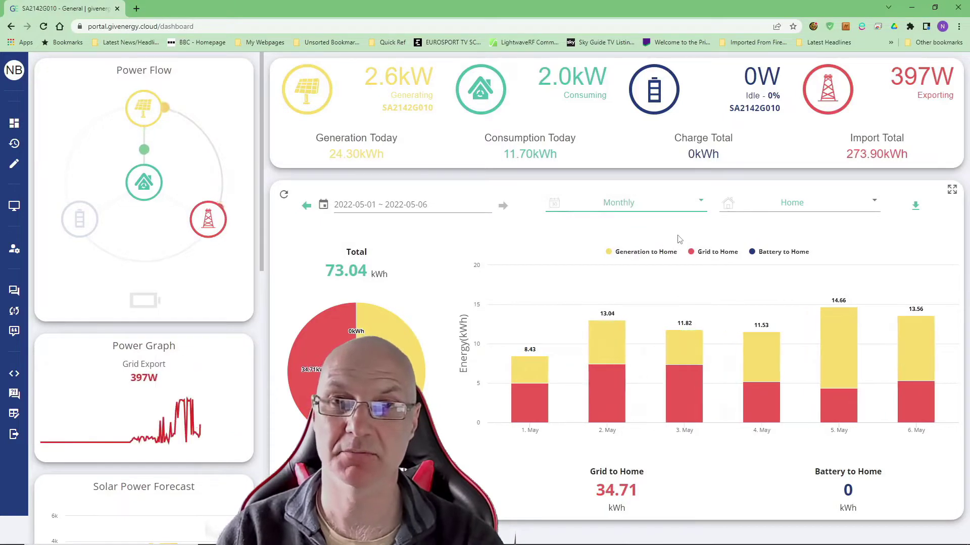
click(700, 206)
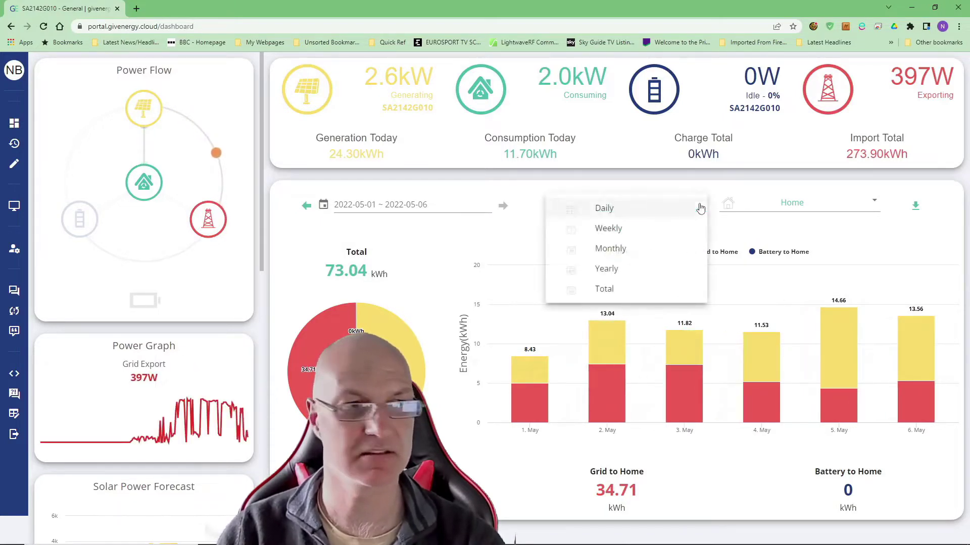
Show the Yearly chart, then maximise the API docs and scroll to Response Codes (200–504).
click(640, 268)
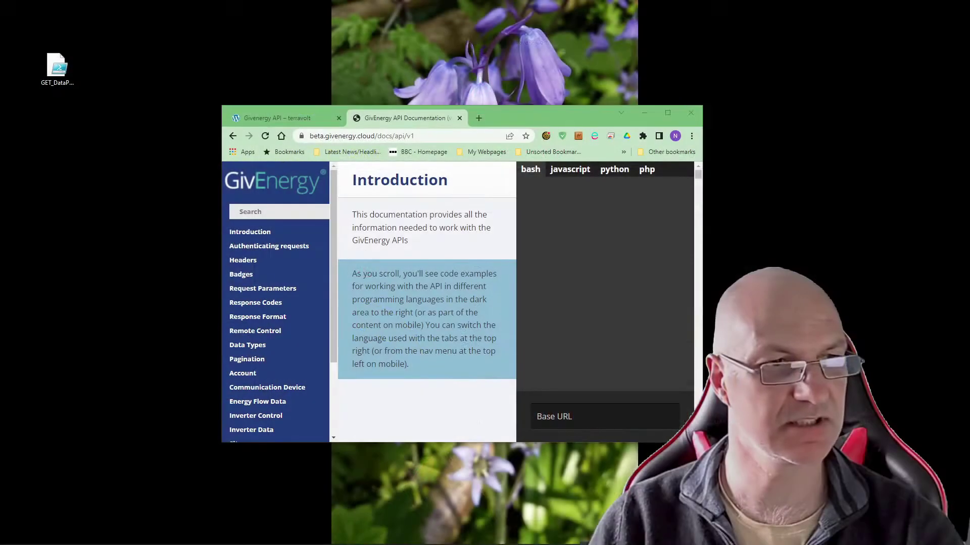
double_click(550, 119)
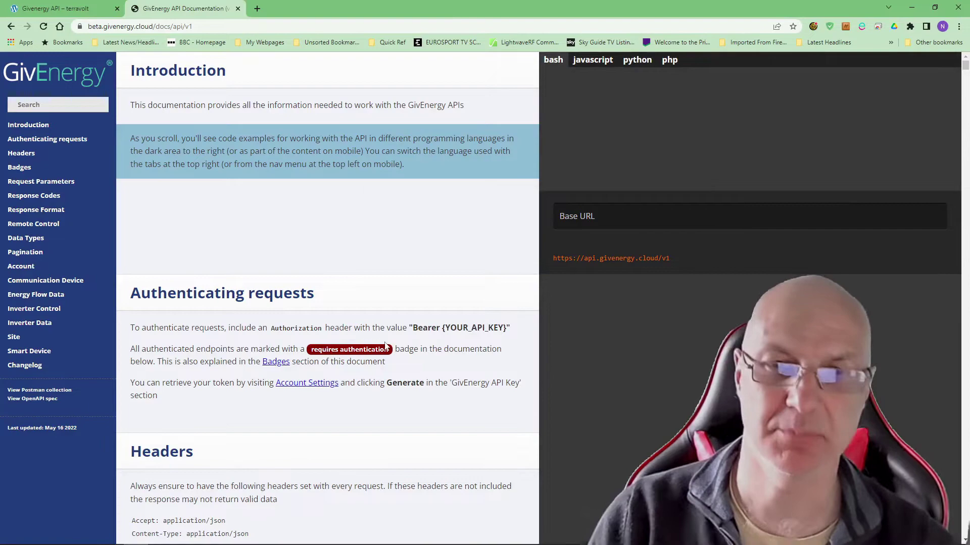
scroll(385, 345, down, 10)
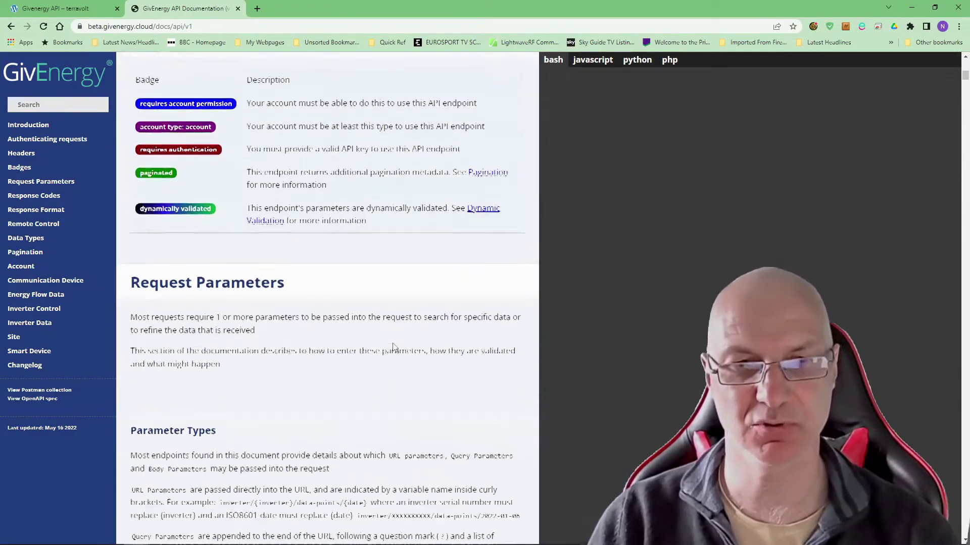
scroll(393, 348, down, 6)
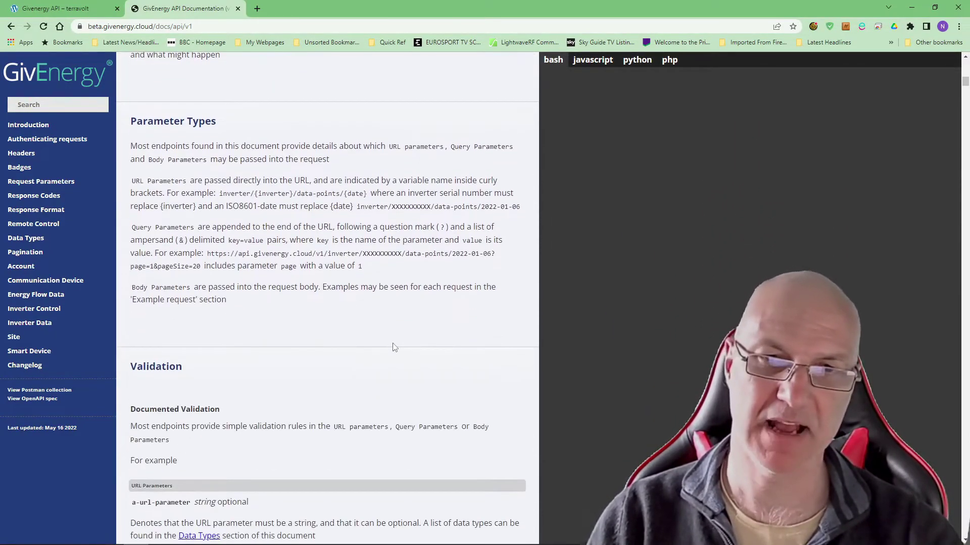
scroll(393, 347, down, 14)
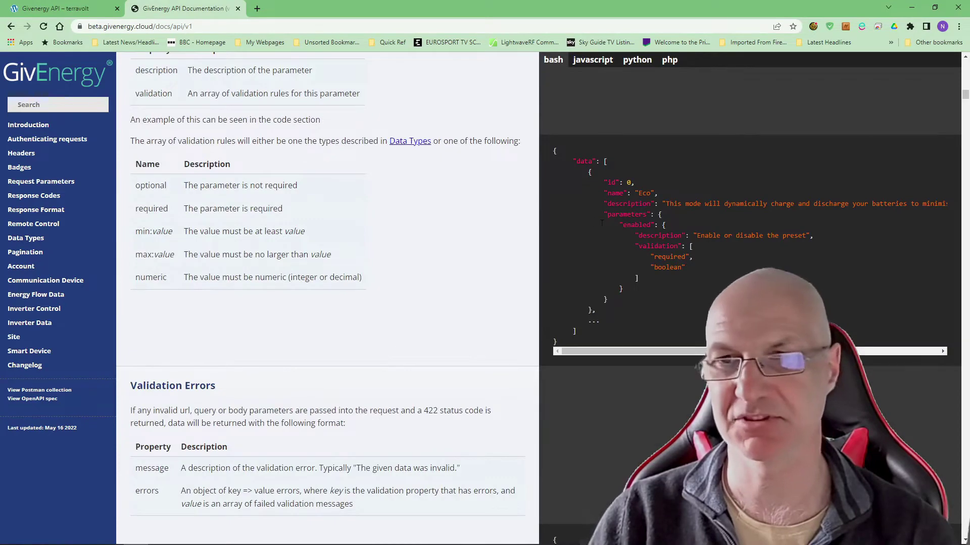
scroll(649, 274, down, 9)
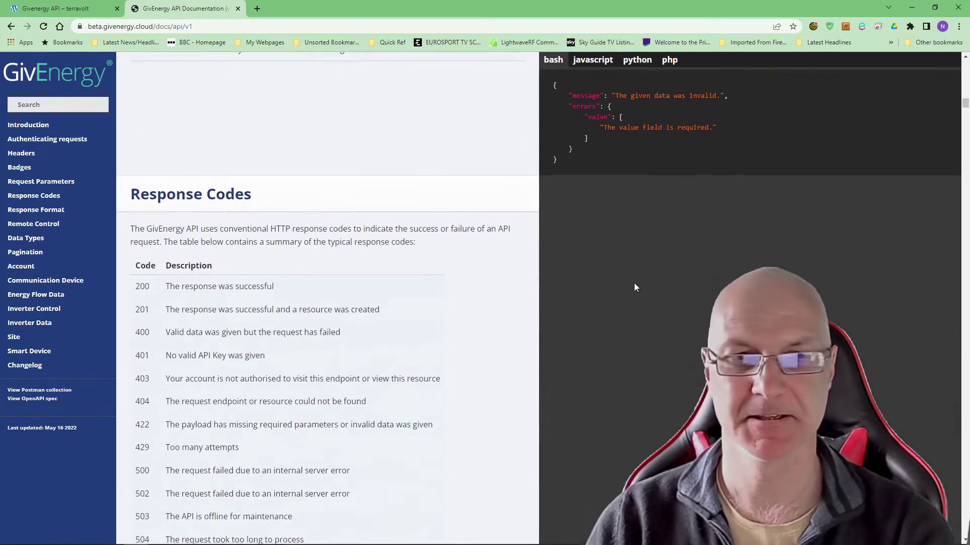
scroll(635, 287, down, 2)
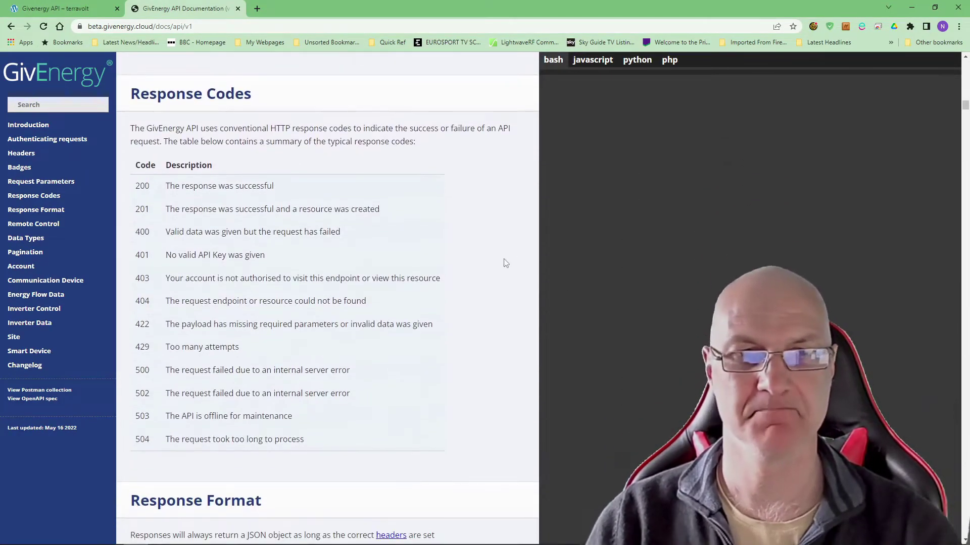
Switch to the Terravolt Givenergy API article, read its PowerShell examples, and return to the top.
click(52, 11)
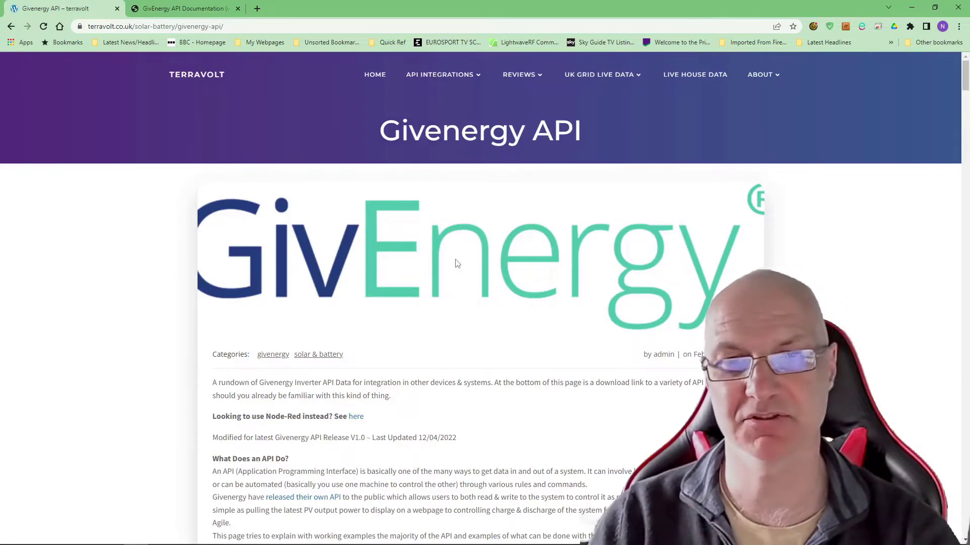
scroll(457, 264, down, 5)
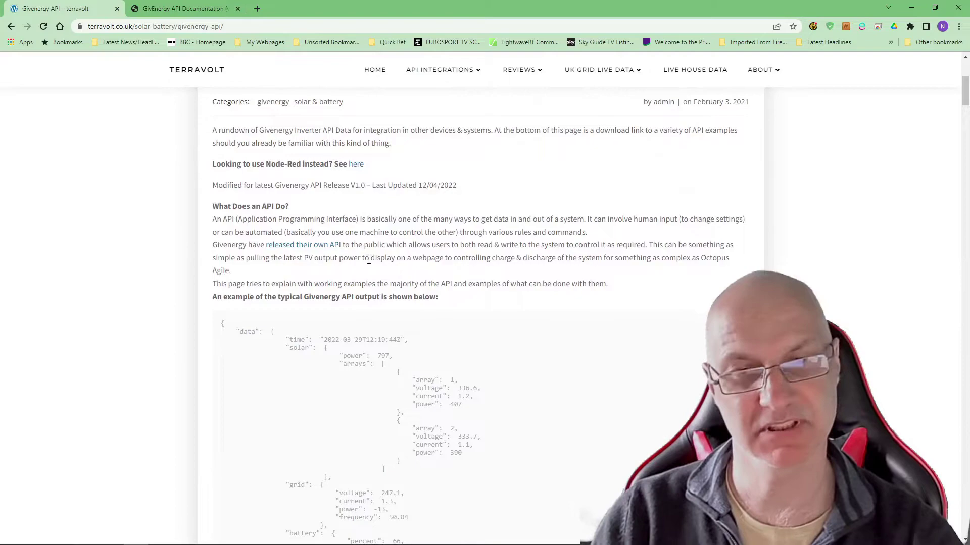
scroll(358, 248, down, 15)
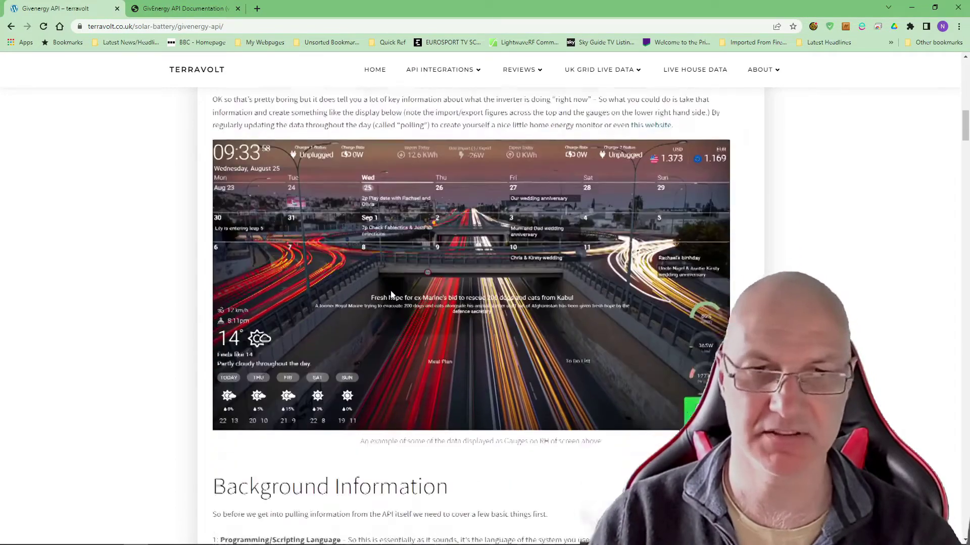
scroll(393, 292, down, 3)
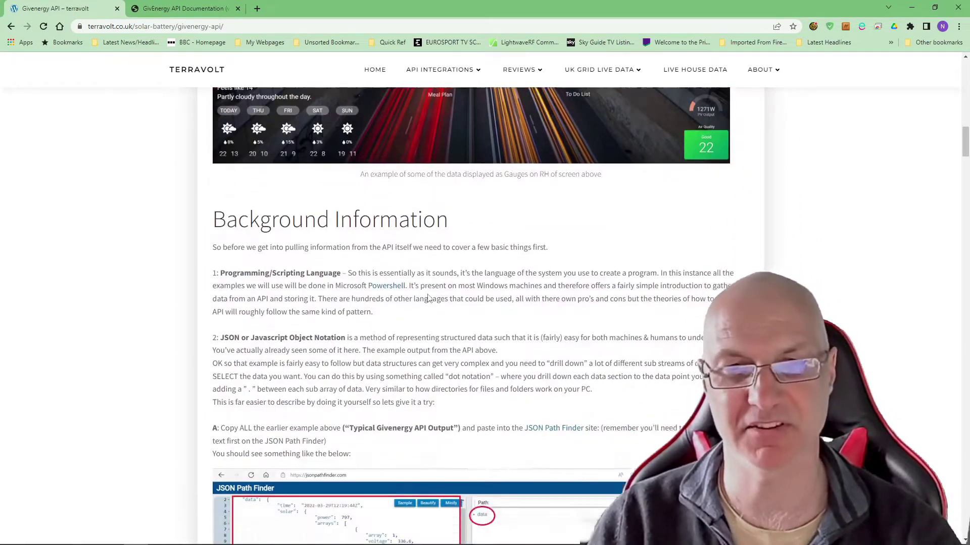
scroll(422, 303, down, 17)
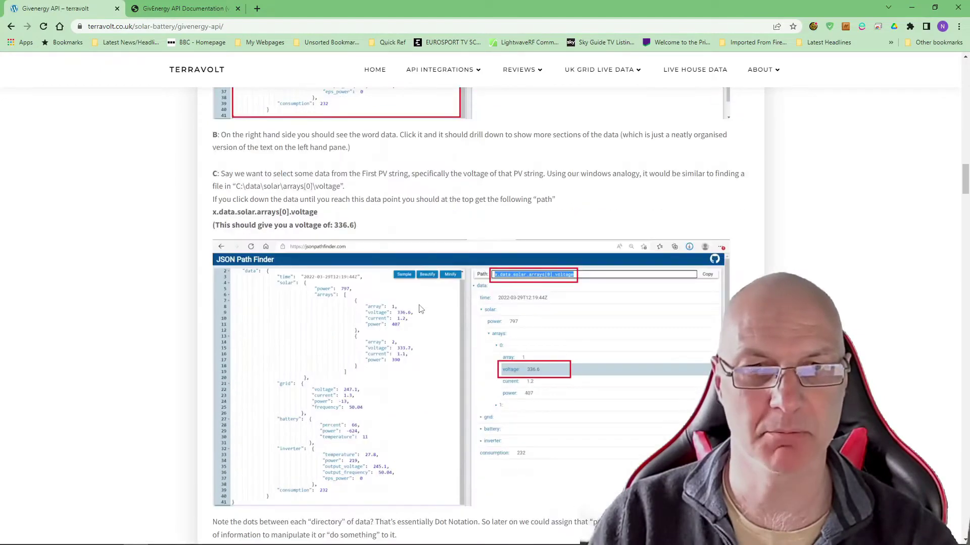
scroll(418, 310, down, 15)
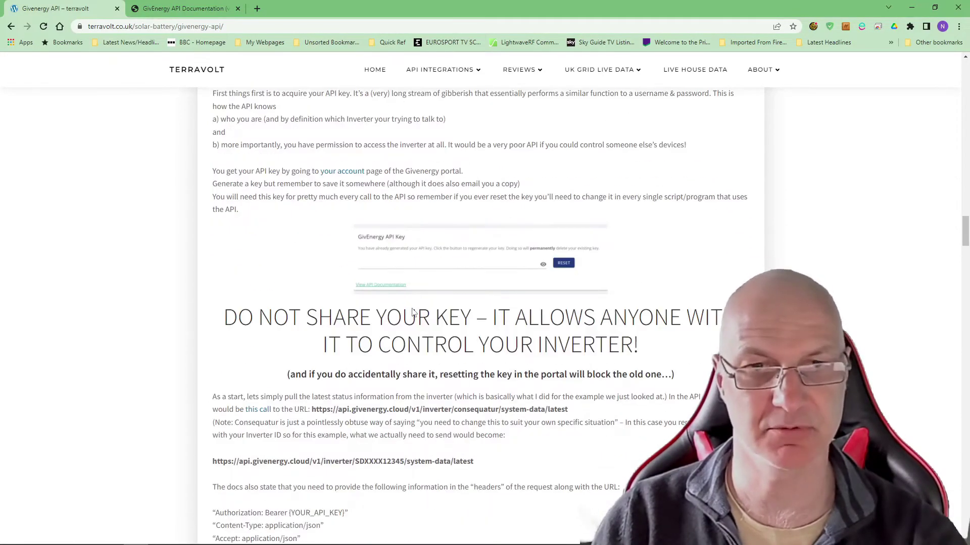
scroll(412, 309, down, 2)
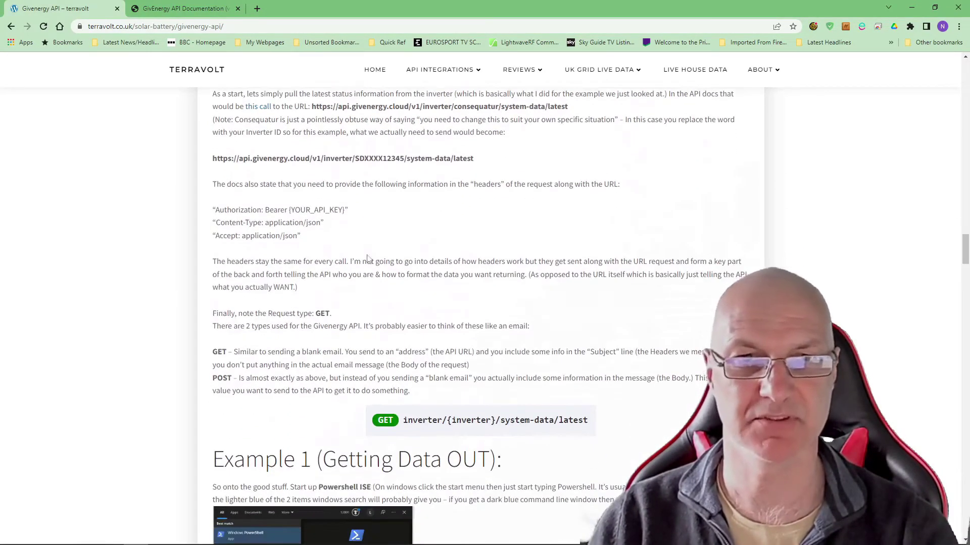
scroll(374, 273, down, 11)
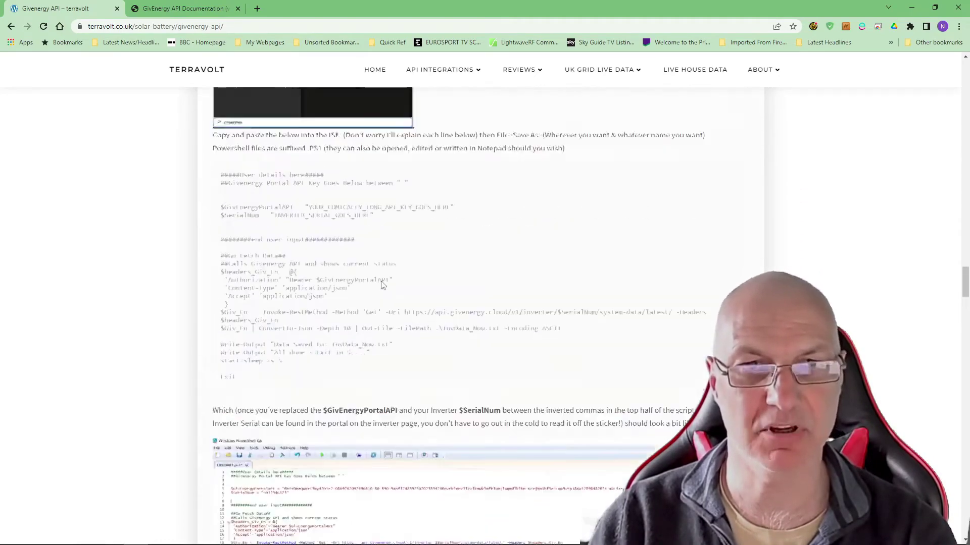
scroll(382, 286, up, 1)
scroll(336, 317, down, 10)
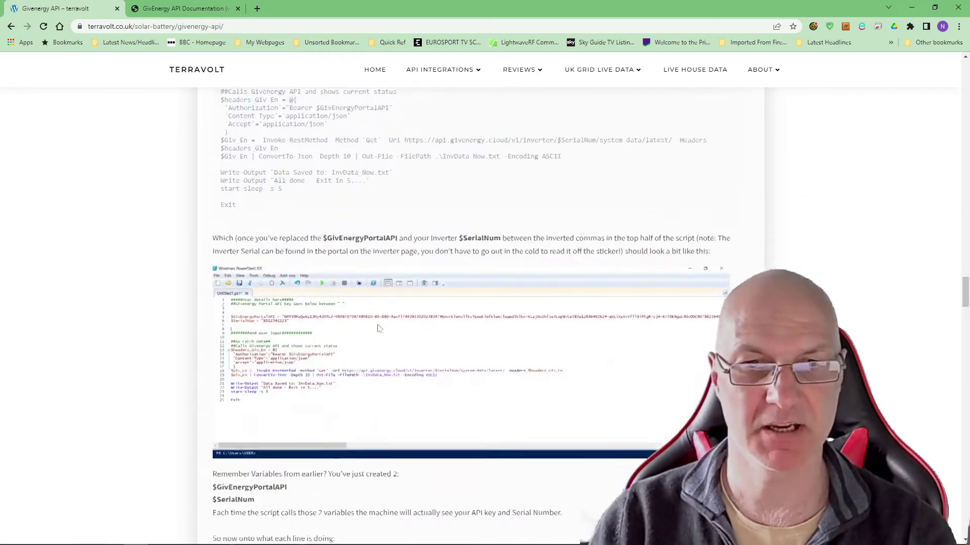
scroll(311, 349, down, 20)
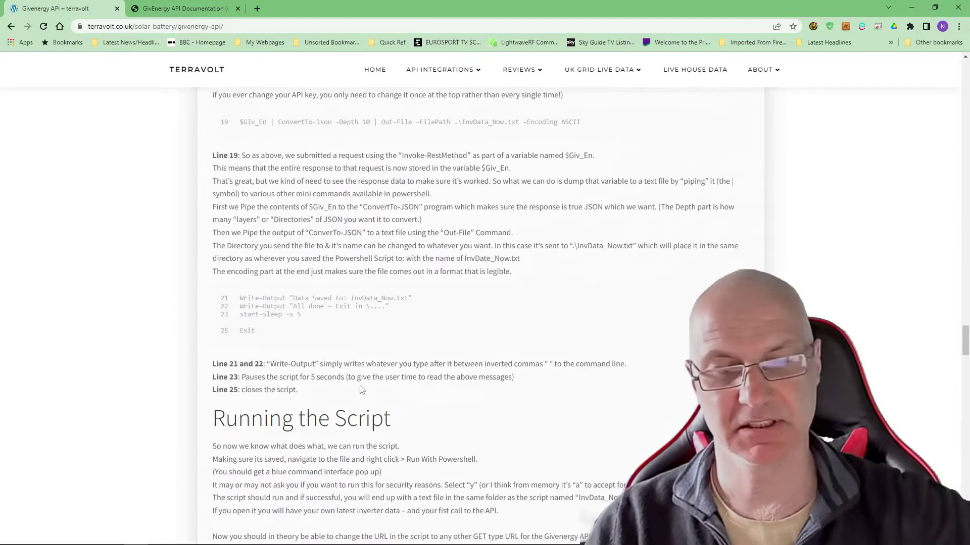
scroll(392, 397, down, 15)
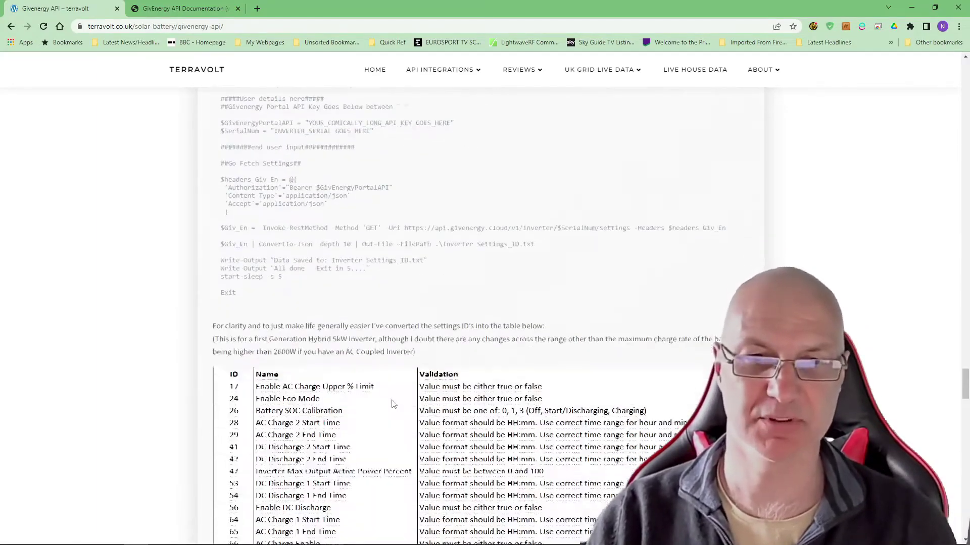
scroll(476, 413, down, 20)
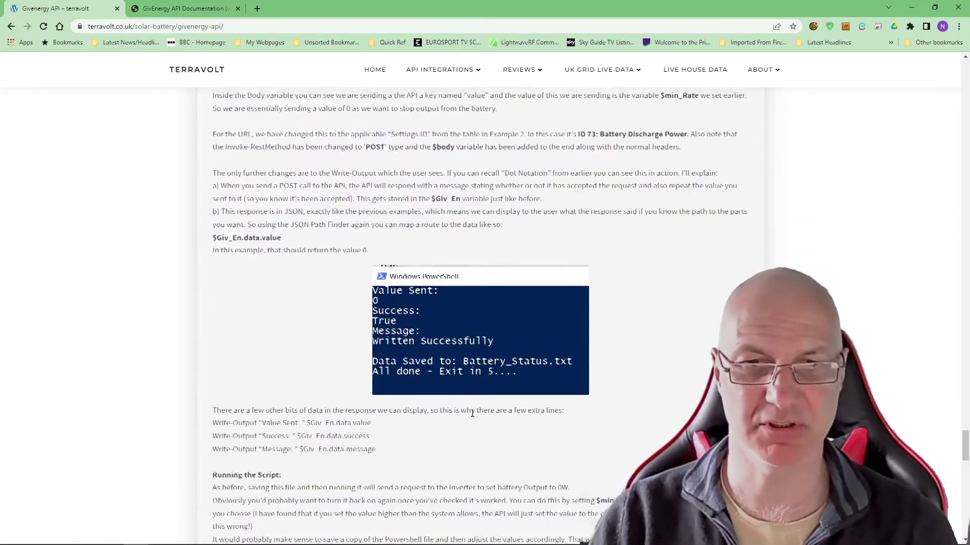
scroll(453, 409, down, 4)
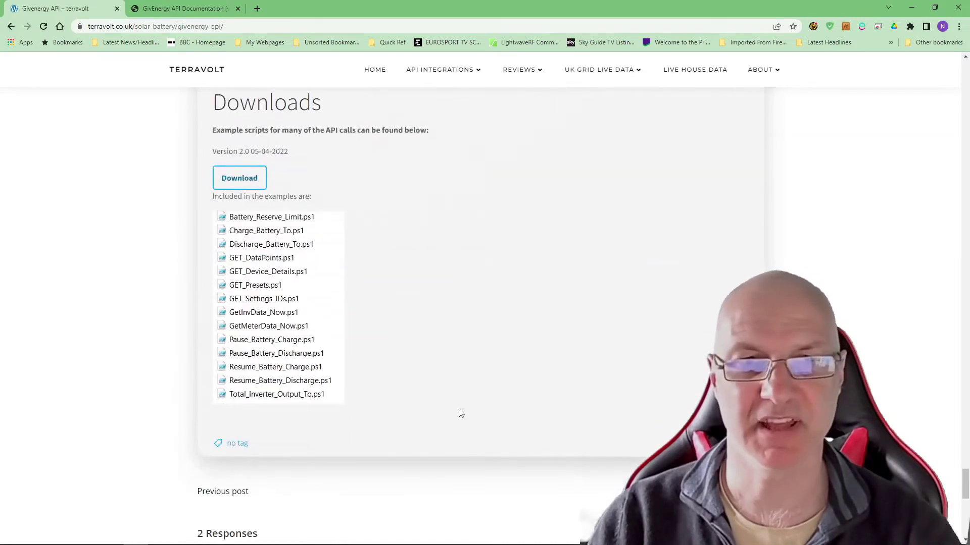
scroll(459, 411, up, 12)
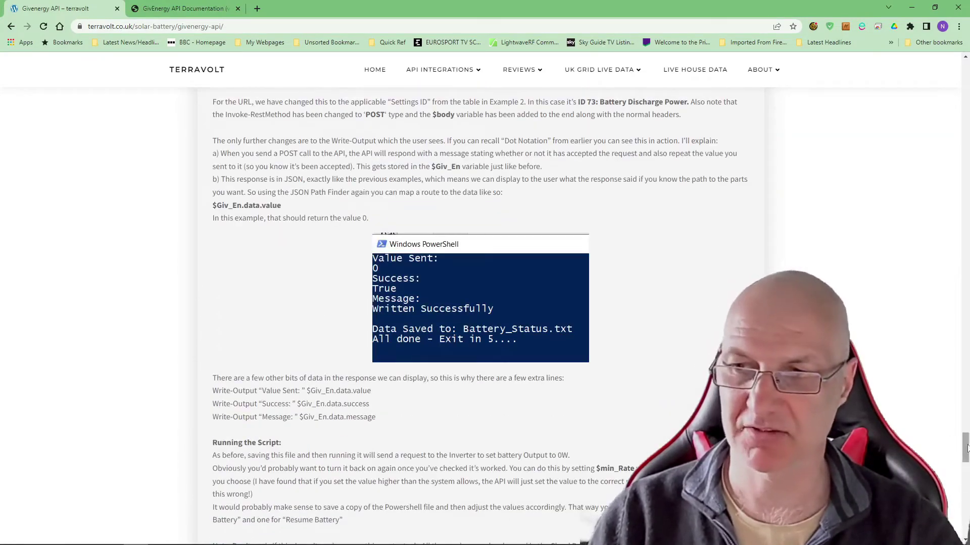
drag(965, 445, 964, 71)
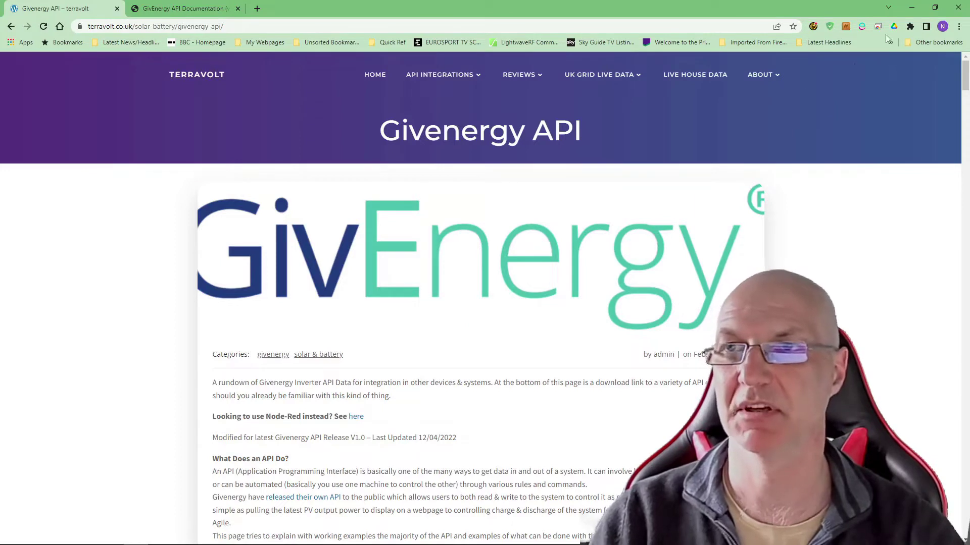
Minimise Chrome and create a new text document on the desktop.
click(912, 10)
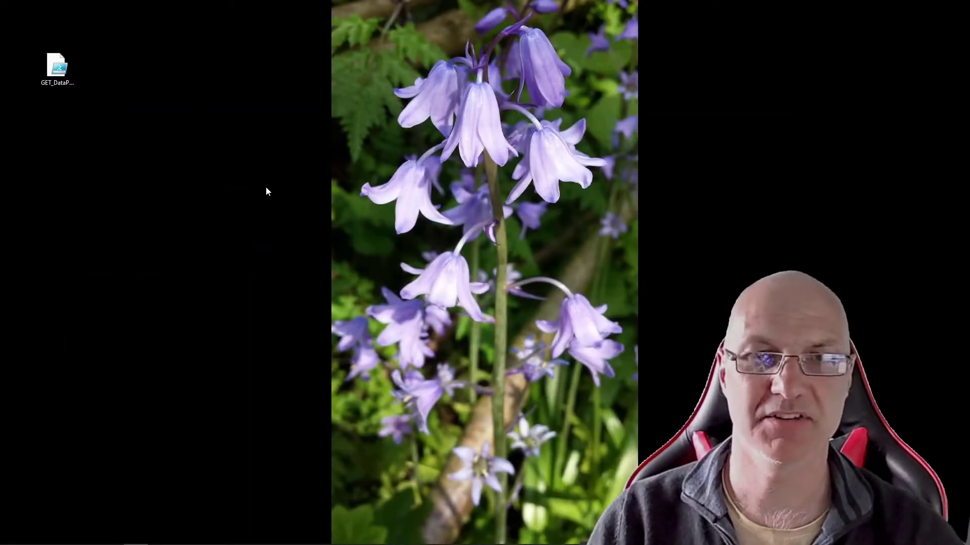
right_click(273, 163)
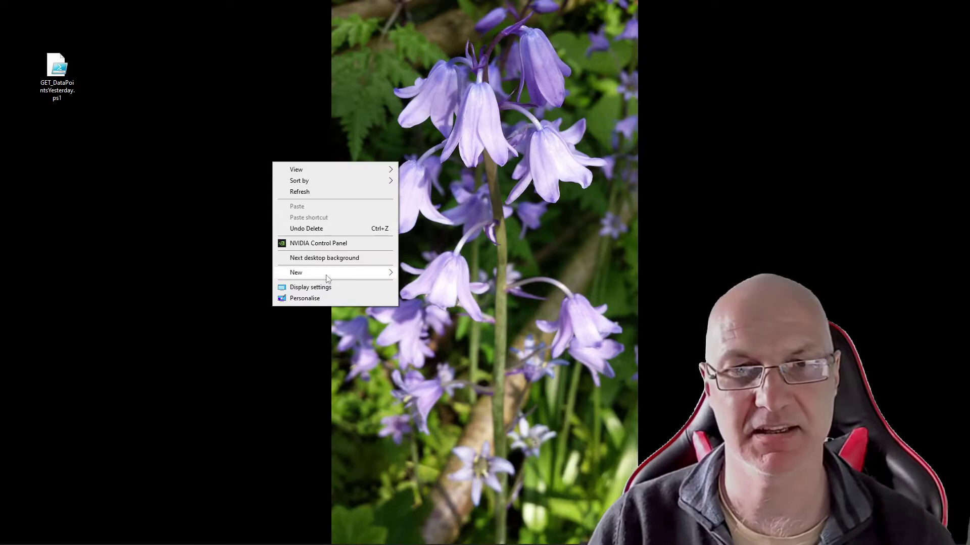
mouse_move(328, 274)
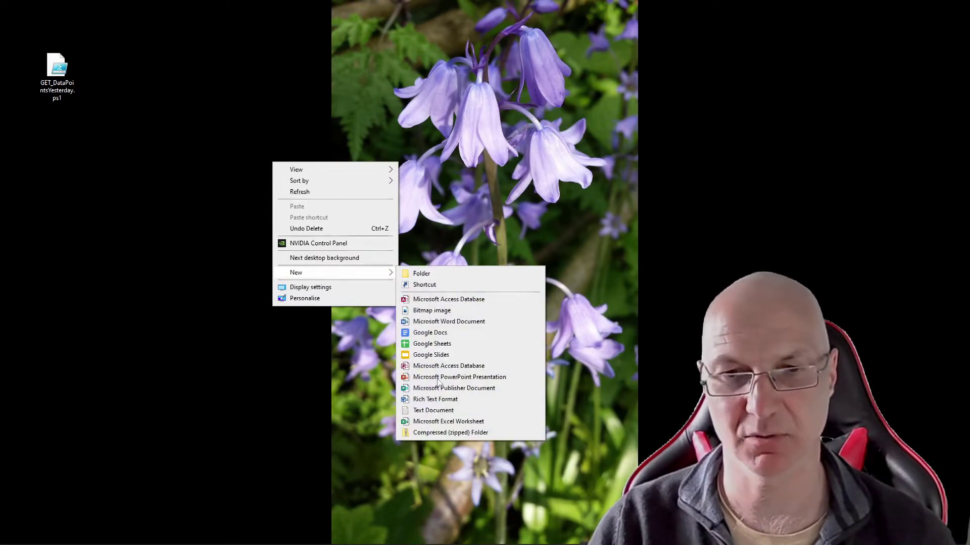
click(438, 411)
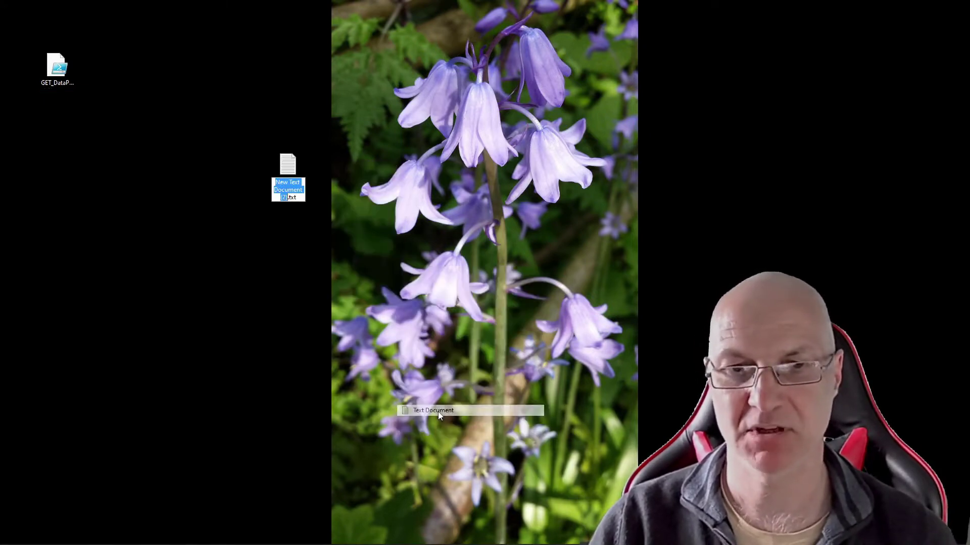
Rename the new file to ReadGivenergy.ps1.
click(298, 197)
key(shift+Home)
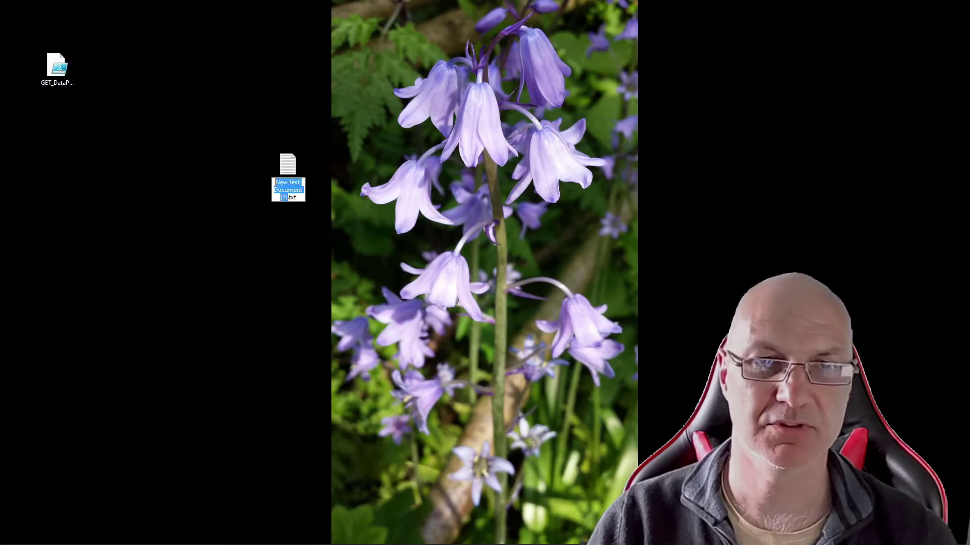
text(Read)
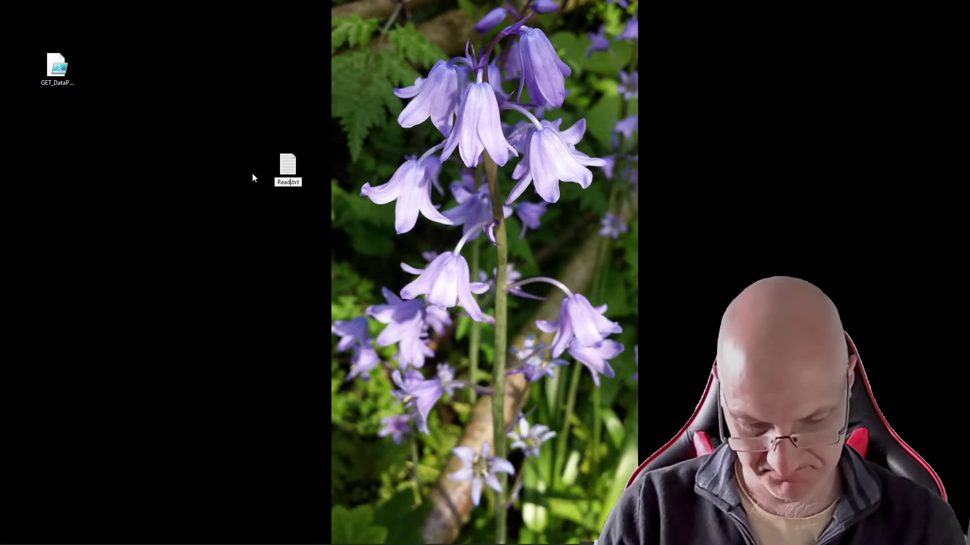
text(Givern)
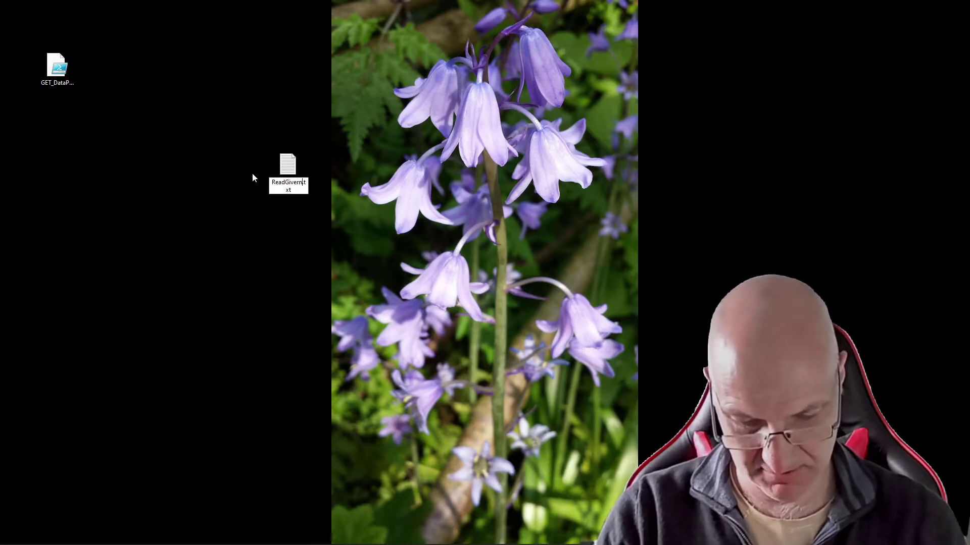
key(BackSpace)
key(BackSpace)
text(nergy)
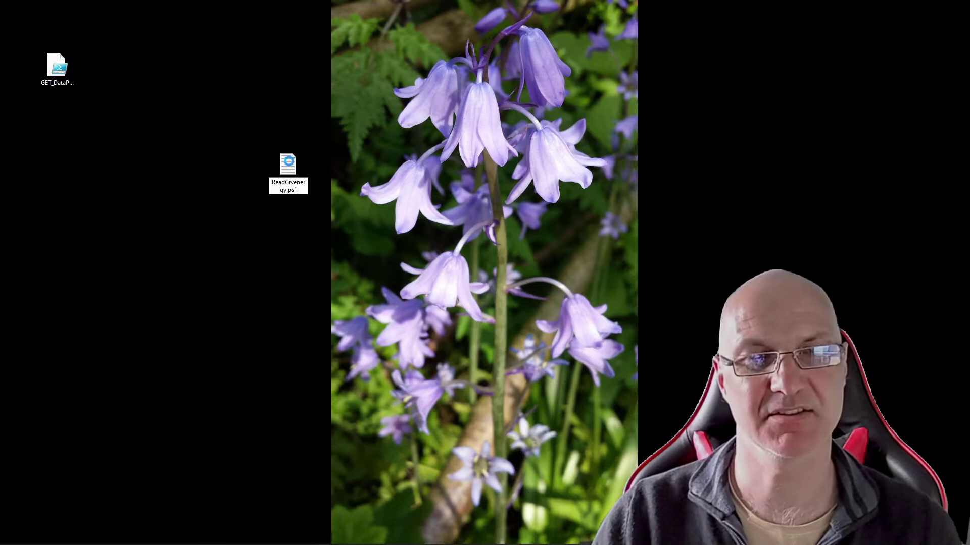
Open the empty ReadGivenergy.ps1 in PowerShell ISE via Edit and reposition the window.
right_click(288, 166)
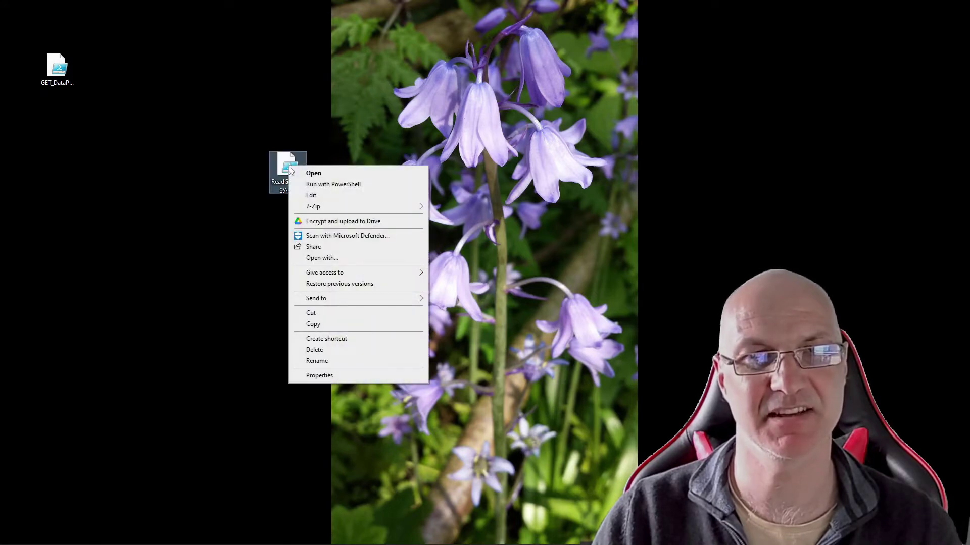
click(321, 197)
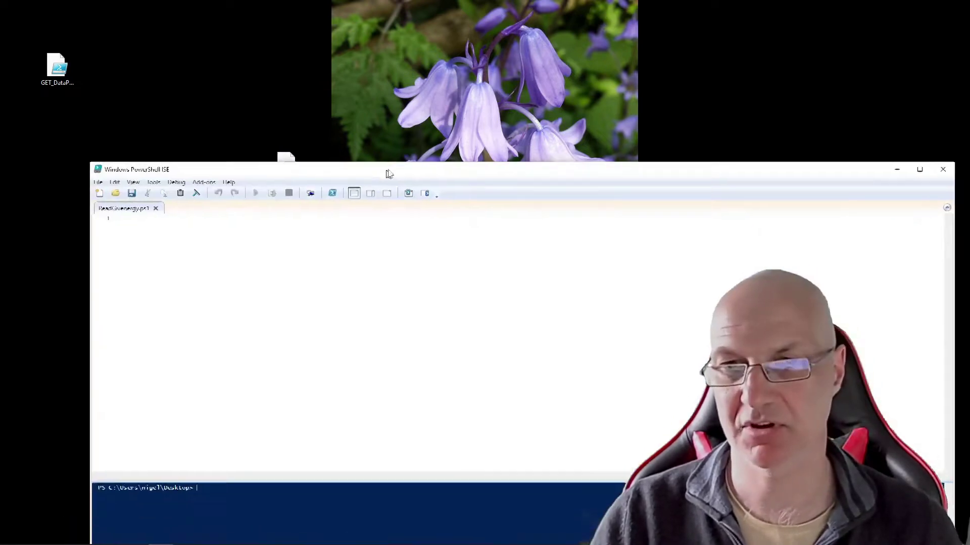
mouse_move(387, 171)
mouse_down()
mouse_move(378, 134)
mouse_move(393, 153)
mouse_move(390, 172)
mouse_up()
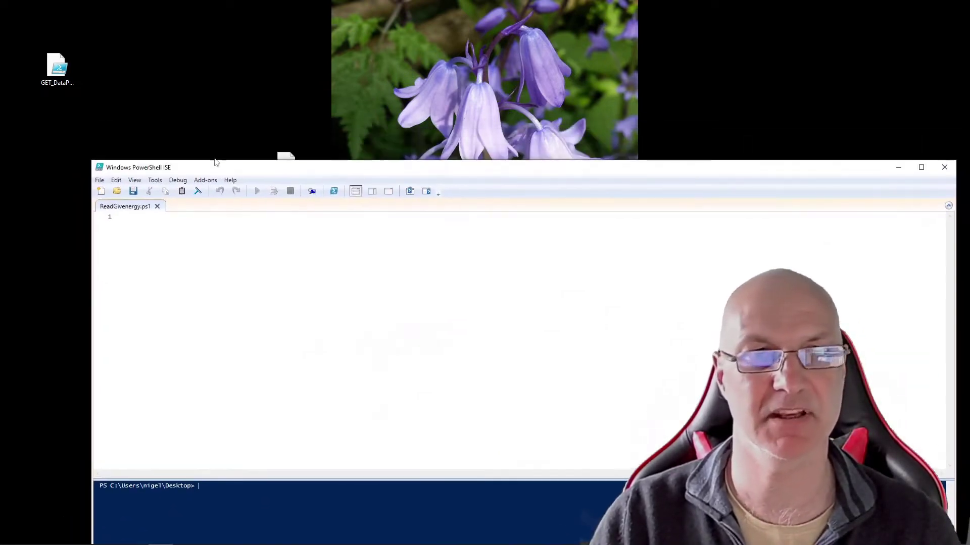
right_click(43, 71)
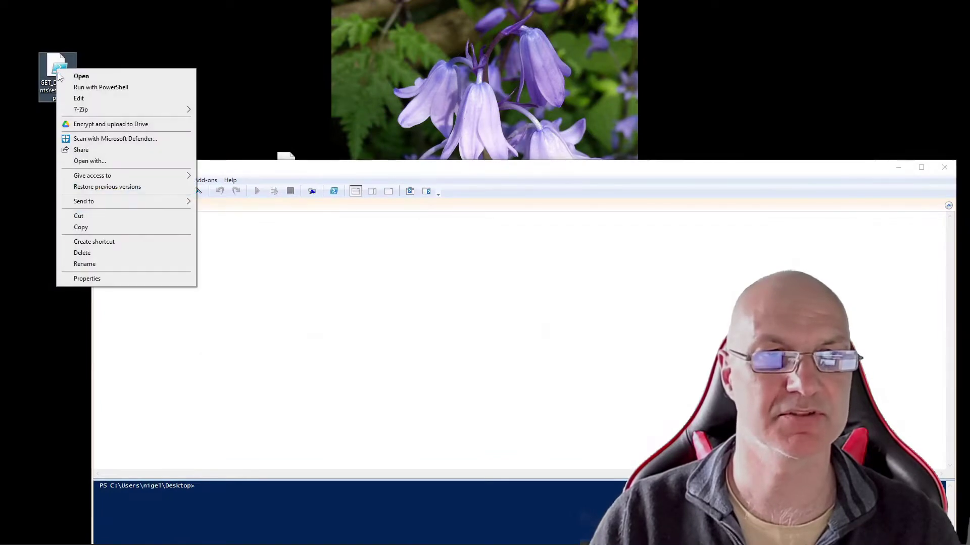
Copy the full GET_DataPointsYesterday.ps1 script into ReadGivenergy.ps1 and close the source tab.
click(81, 98)
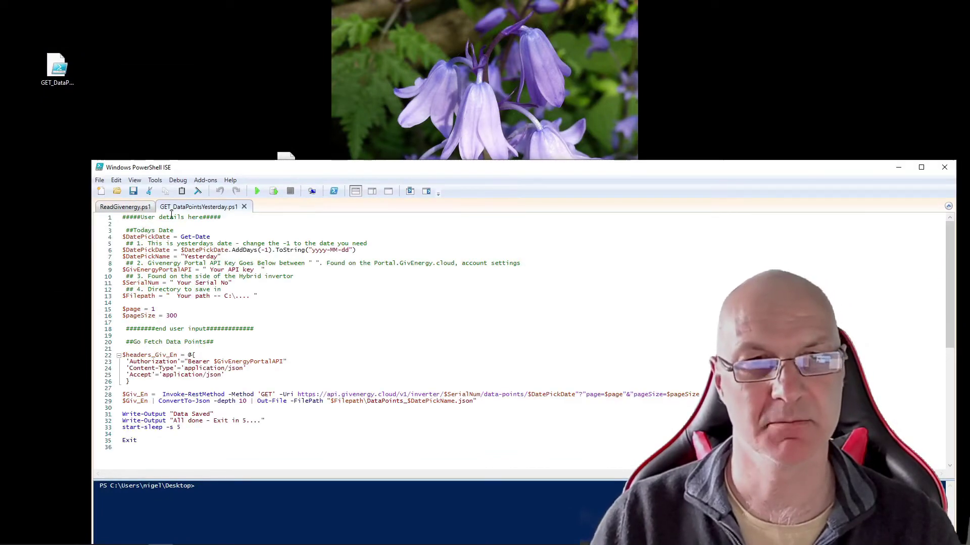
key(ctrl+a)
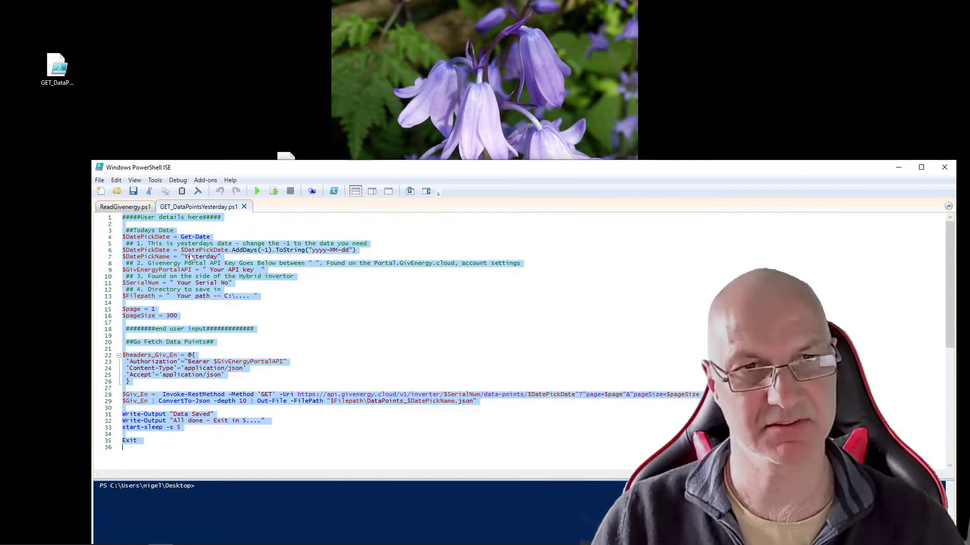
click(244, 207)
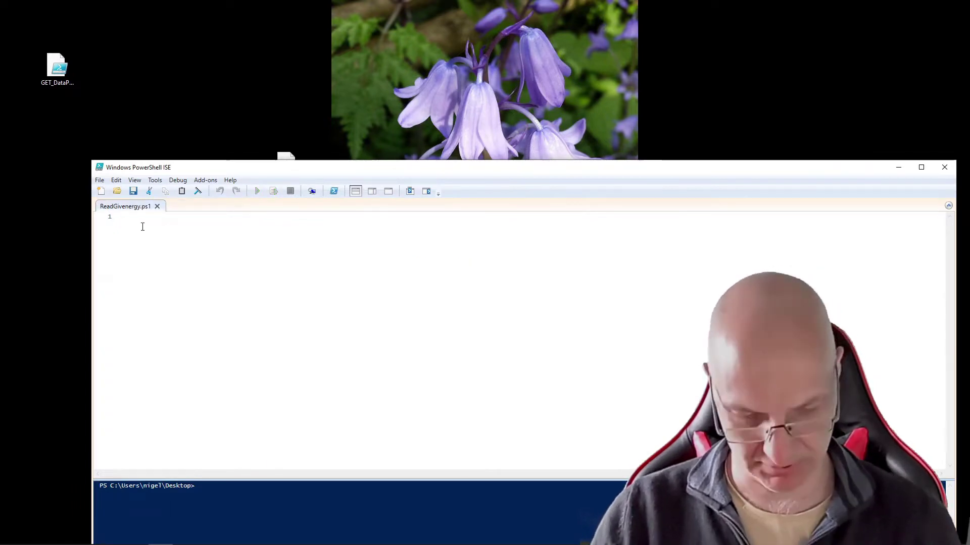
key(ctrl+v)
drag(347, 172, 355, 68)
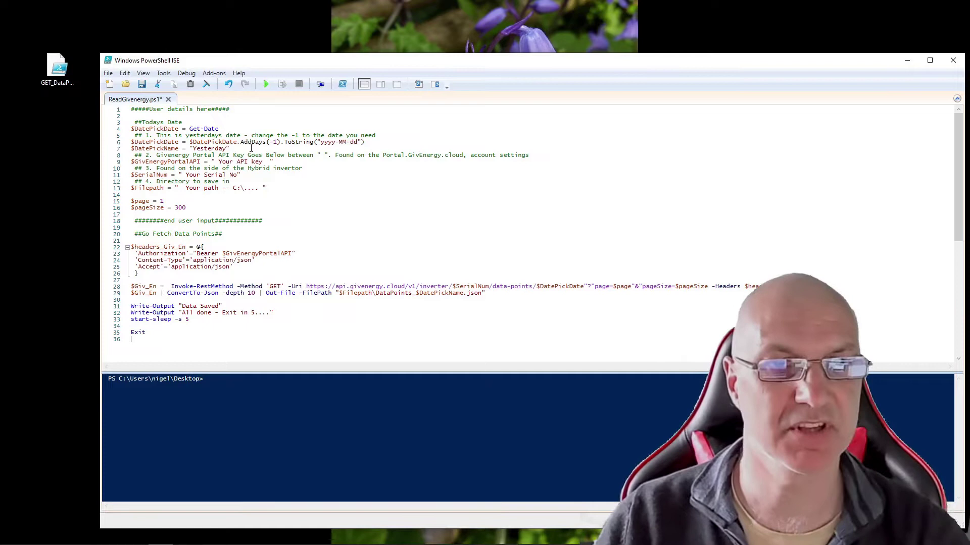
Review the -1 day offset, API key and serial settings, then paste the Desktop path into line 13's Filepath.
drag(251, 145, 314, 145)
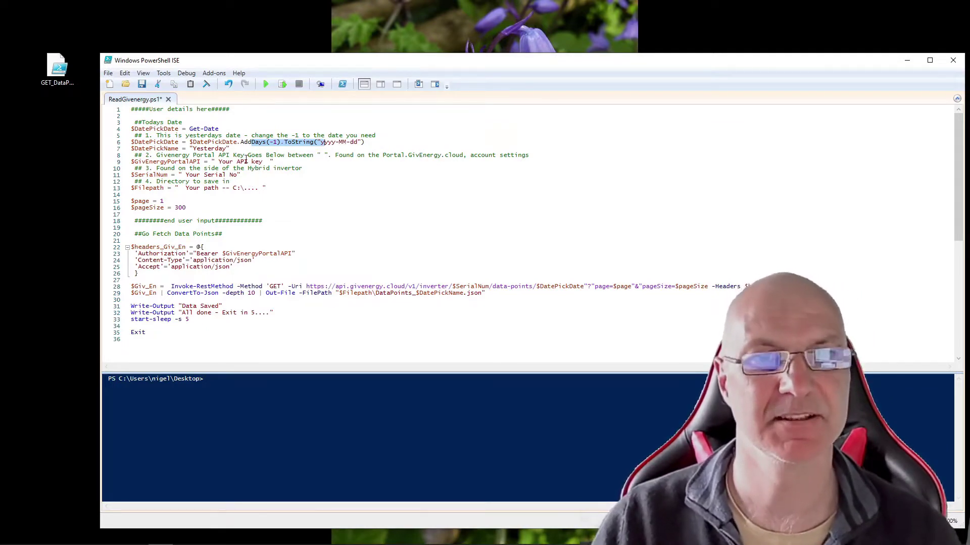
click(277, 141)
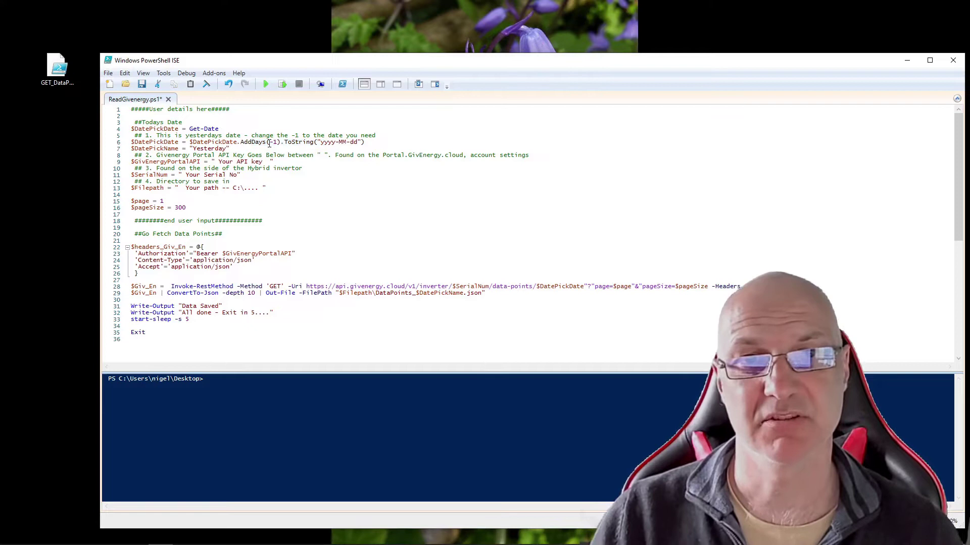
drag(269, 142, 278, 141)
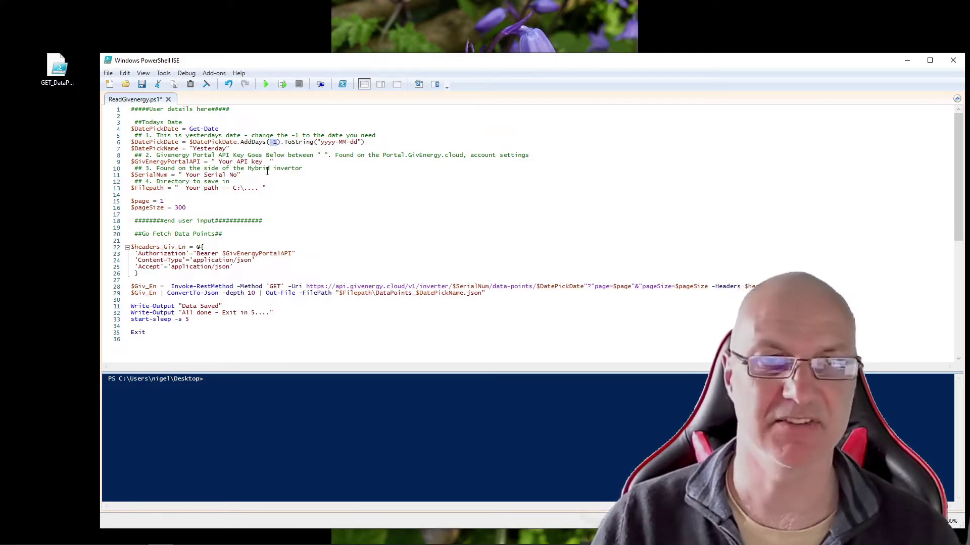
drag(195, 162, 283, 162)
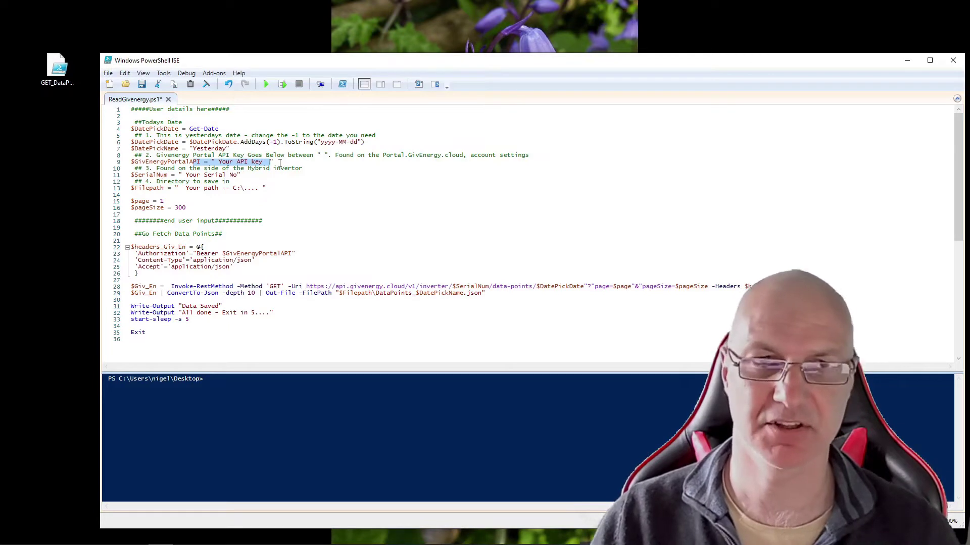
click(267, 162)
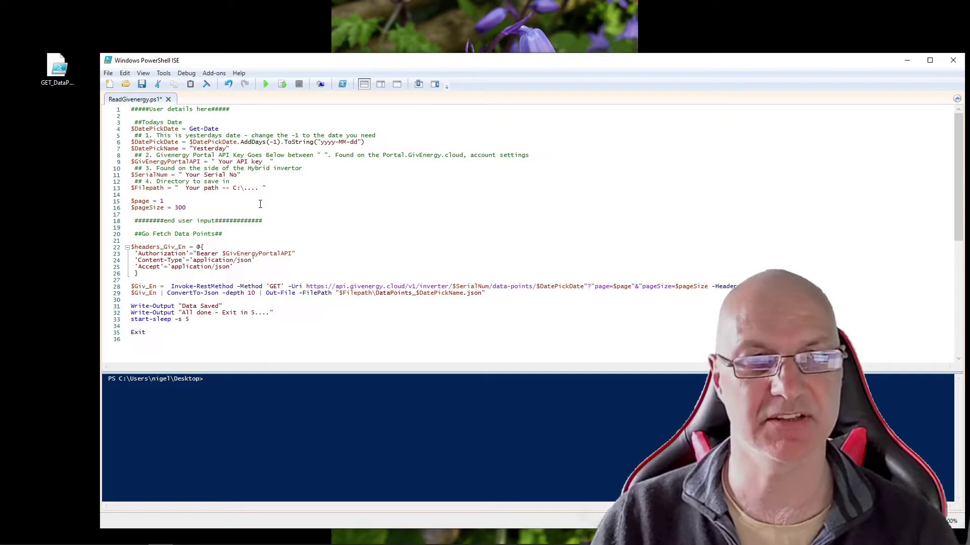
drag(182, 175, 237, 175)
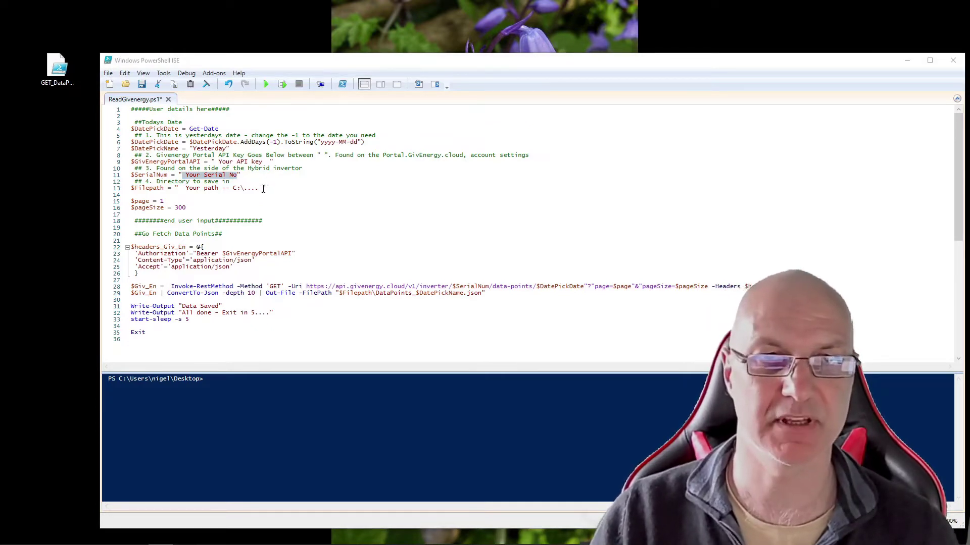
drag(264, 189, 181, 189)
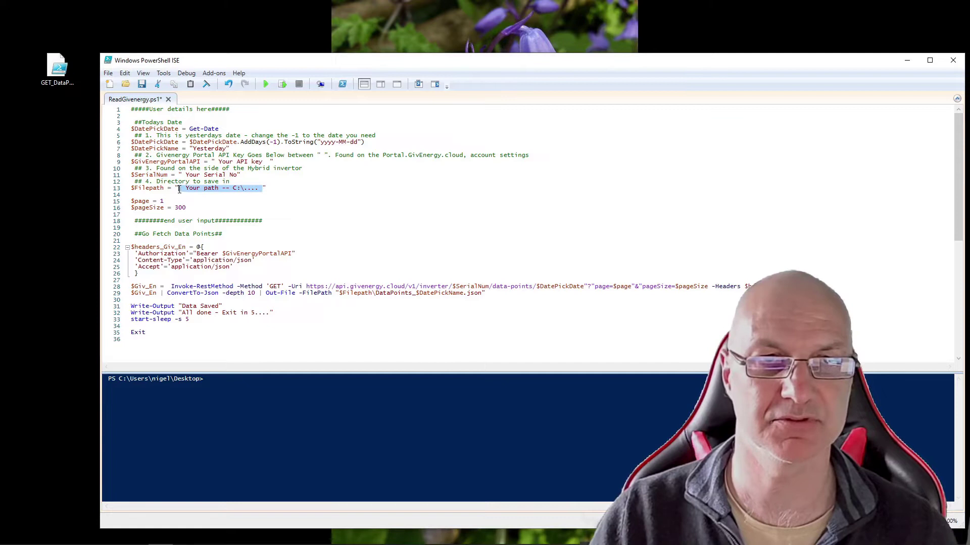
text(C:\Users\nigel\Desktop)
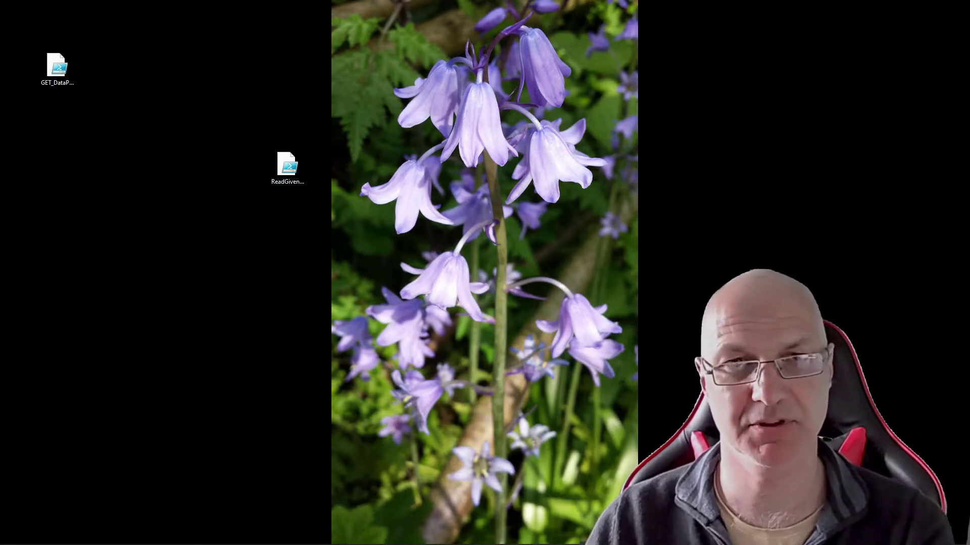
Run ReadGivenergy.ps1 with PowerShell and place the generated DataPoints_Yesterday.json beside the script.
right_click(290, 164)
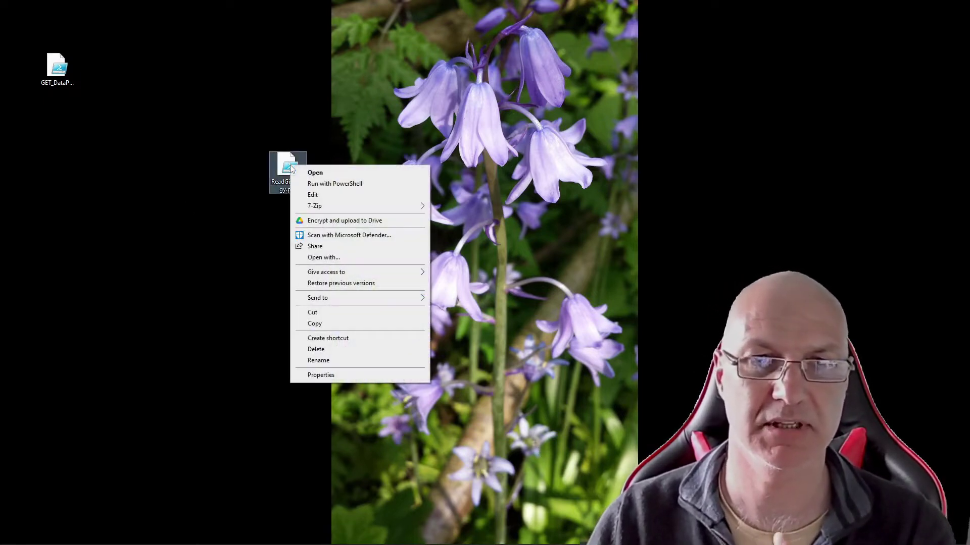
click(320, 184)
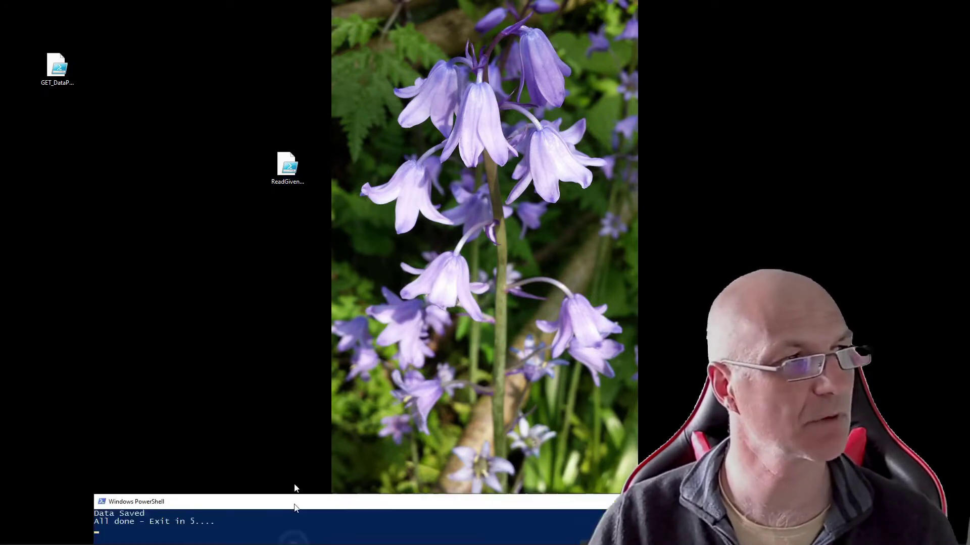
drag(296, 493, 335, 278)
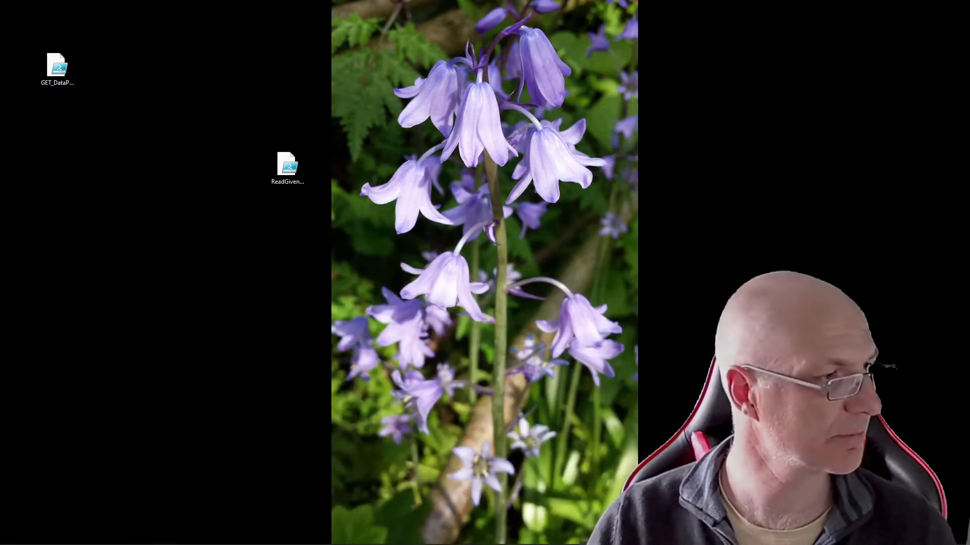
drag(295, 345, 279, 245)
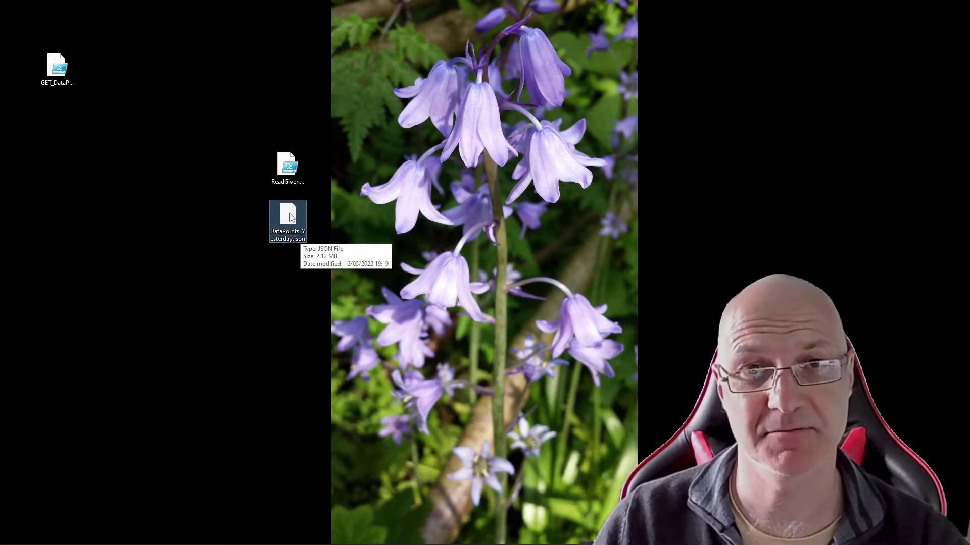
Open DataPoints_Yesterday.json with Notepad, with 'Always use this app to open .json files' unticked.
right_click(291, 216)
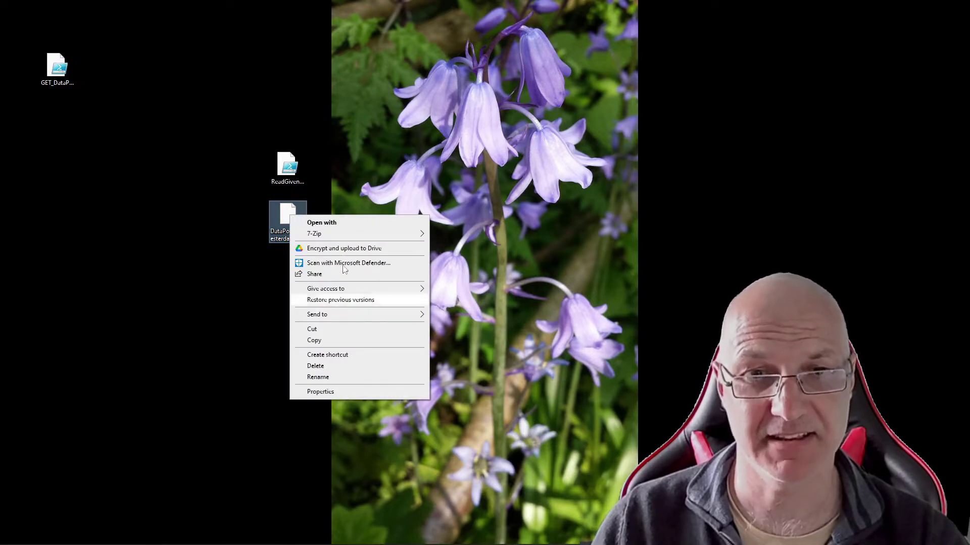
click(342, 225)
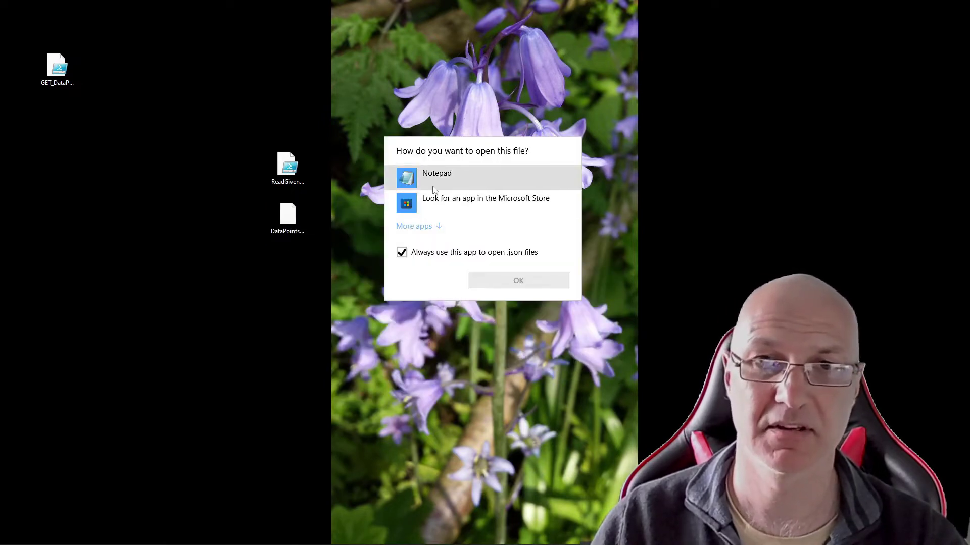
click(434, 177)
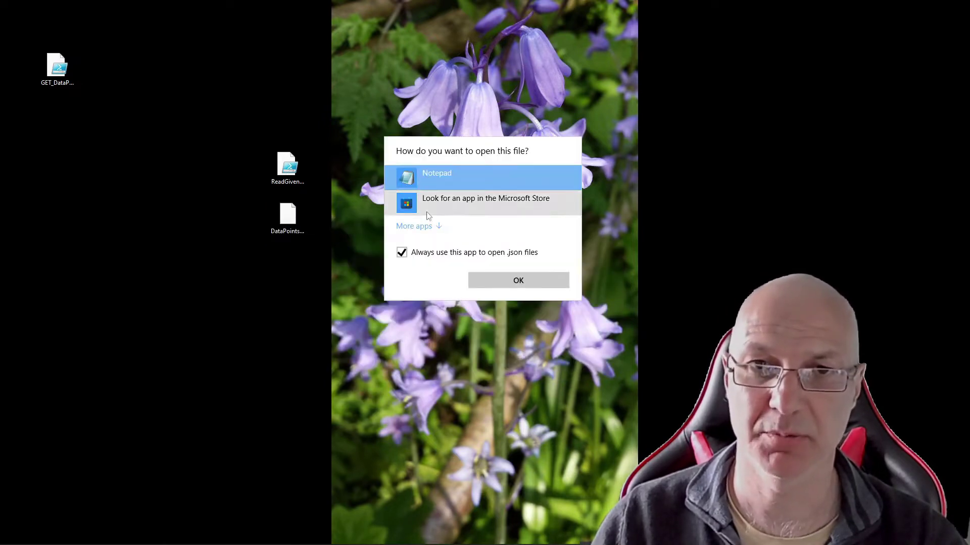
click(402, 254)
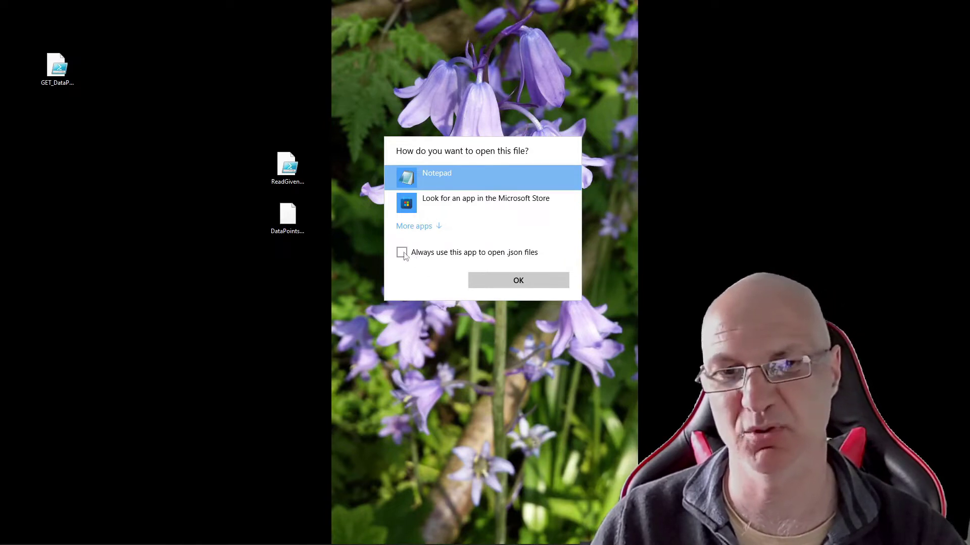
Open DataPoints_Yesterday.json in Notepad and enlarge its window to show more JSON.
click(518, 283)
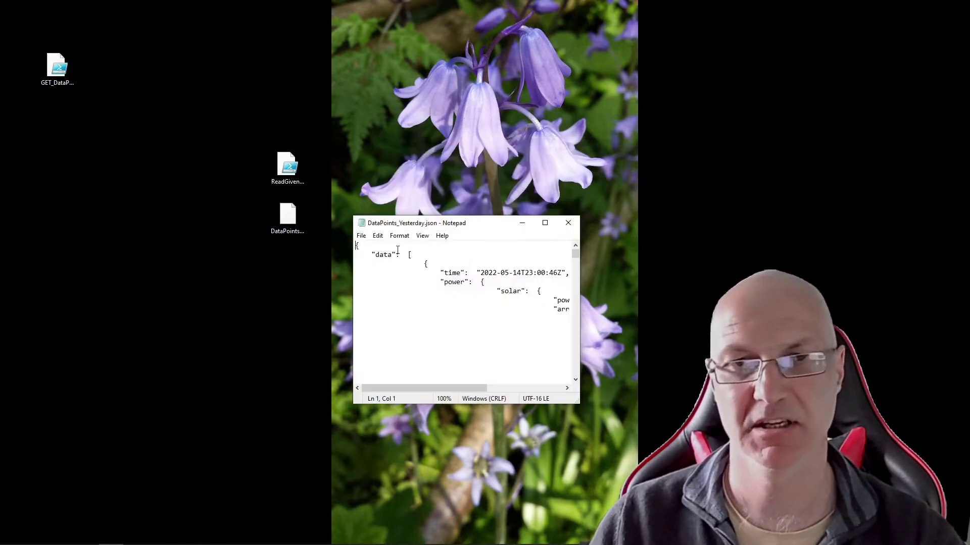
drag(488, 225, 466, 75)
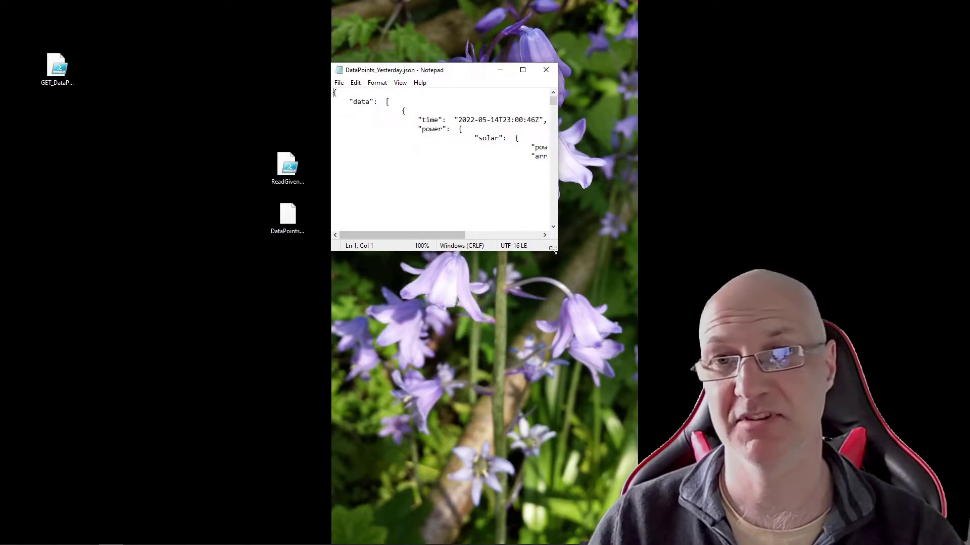
drag(556, 249, 814, 483)
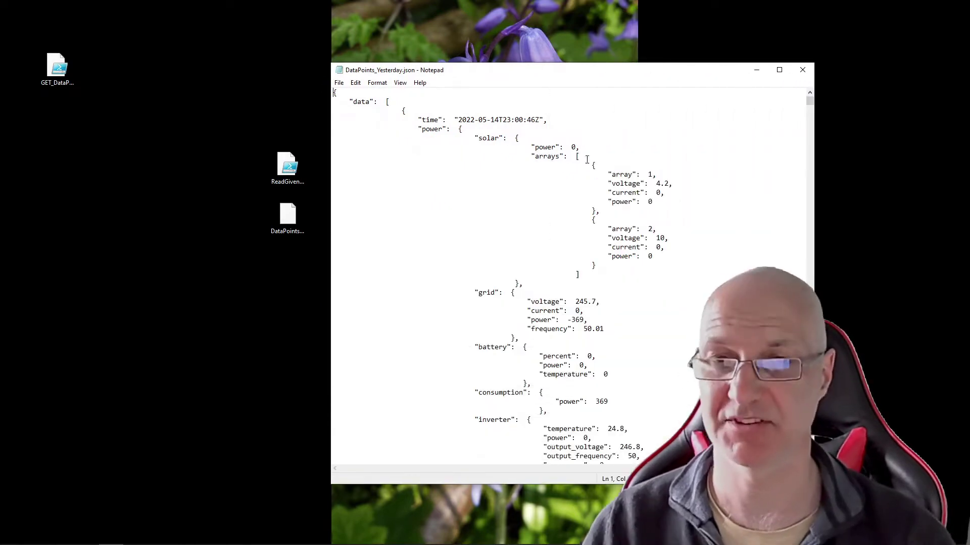
drag(544, 74, 535, 40)
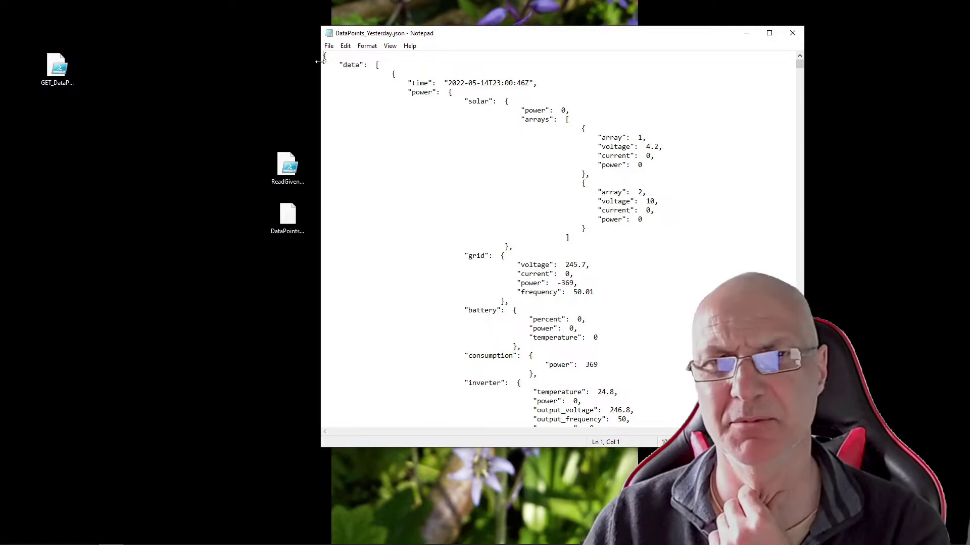
Highlight the first record's time and power lines.
click(412, 83)
drag(412, 82, 544, 88)
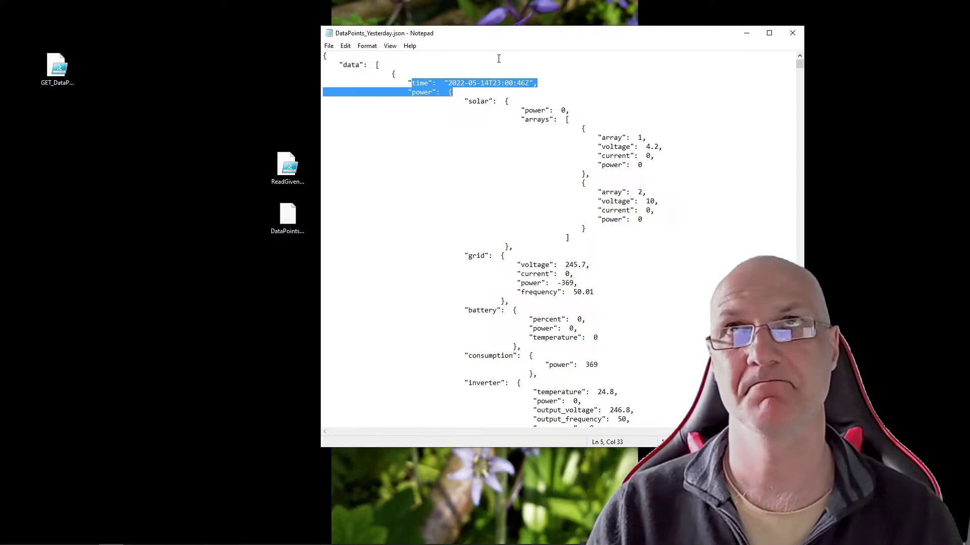
click(449, 119)
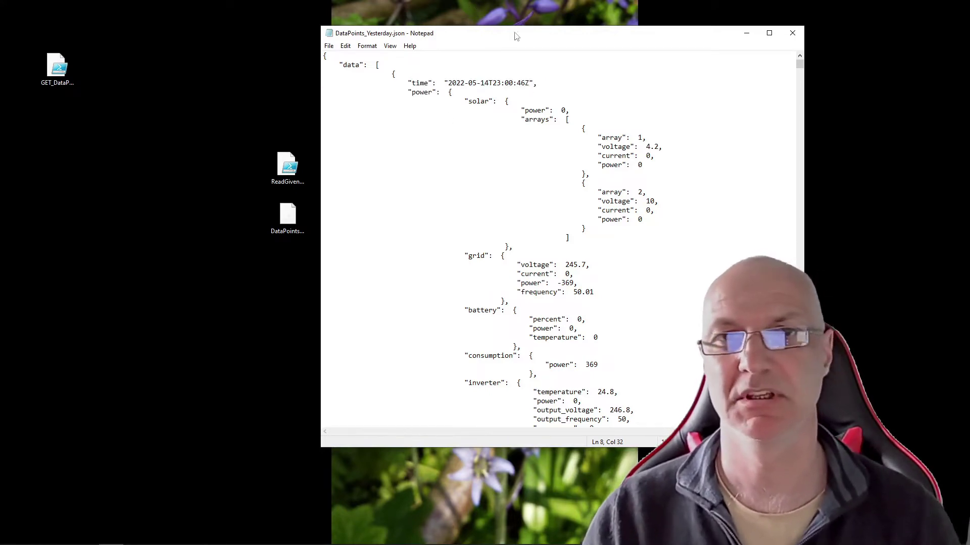
Scroll to the today block and highlight its solar, grid import and export values.
drag(516, 35, 409, 42)
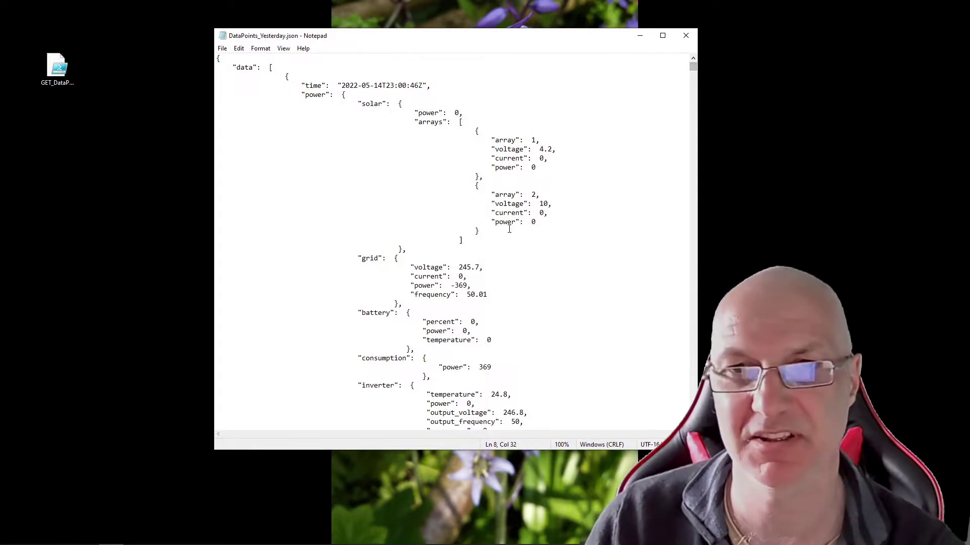
scroll(447, 262, down, 7)
scroll(447, 262, down, 2)
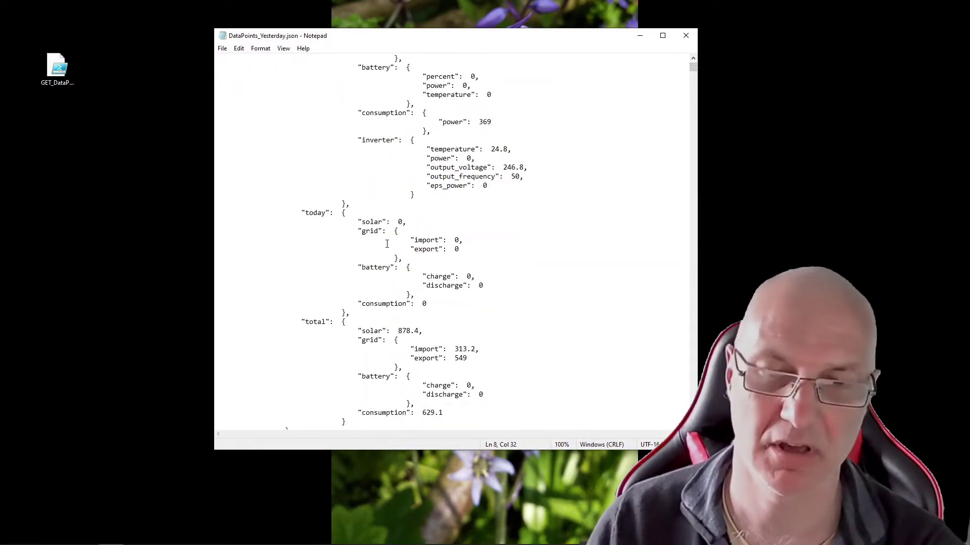
drag(216, 211, 217, 312)
click(432, 263)
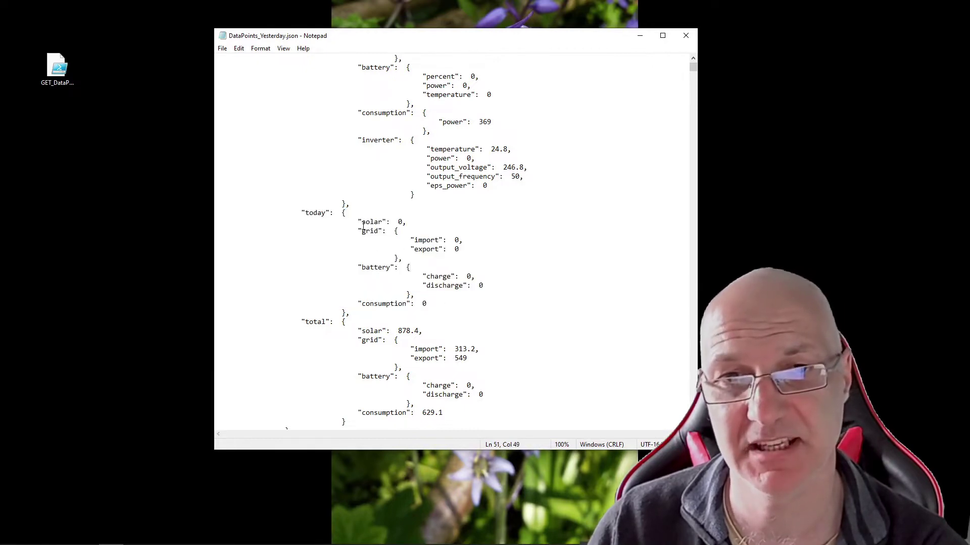
drag(358, 222, 420, 222)
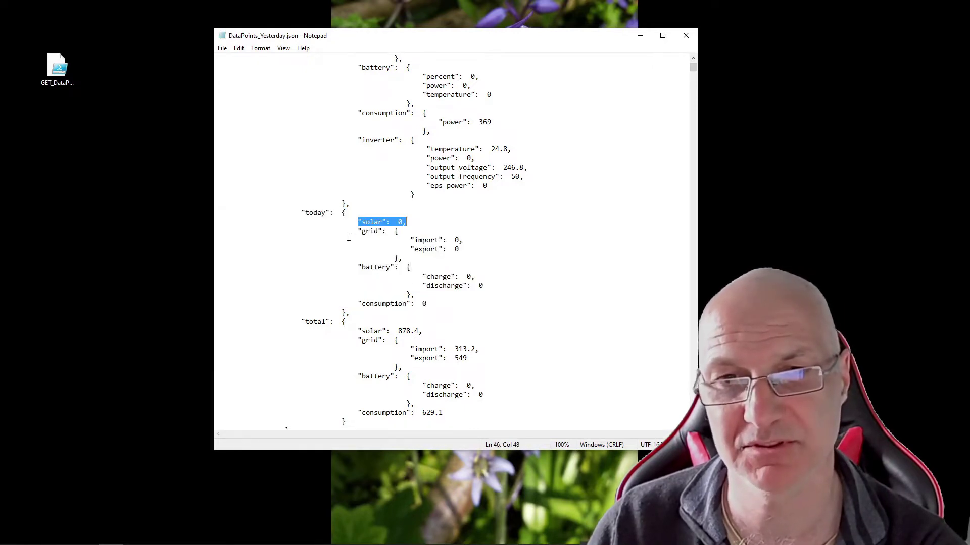
drag(354, 231, 472, 252)
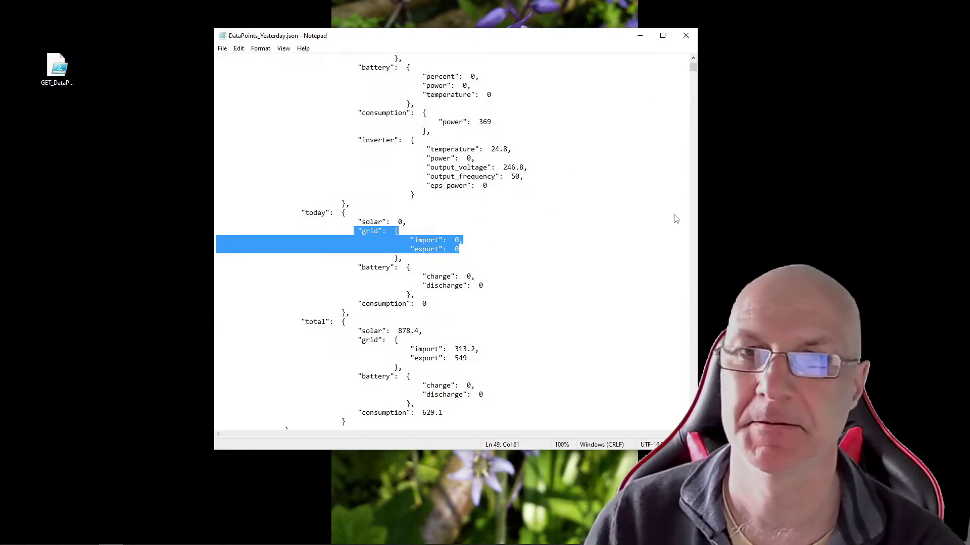
drag(693, 68, 692, 325)
scroll(499, 354, down, 20)
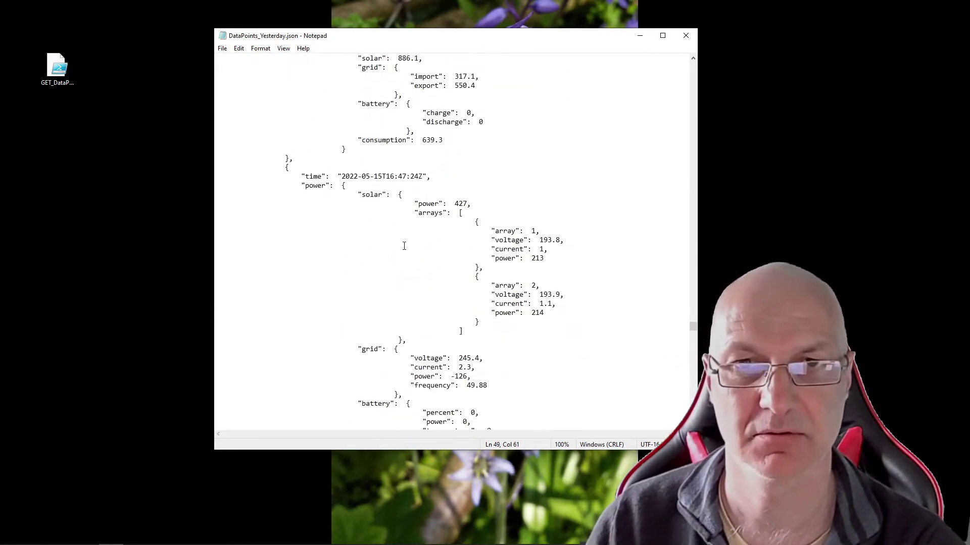
drag(301, 176, 425, 176)
scroll(394, 288, down, 9)
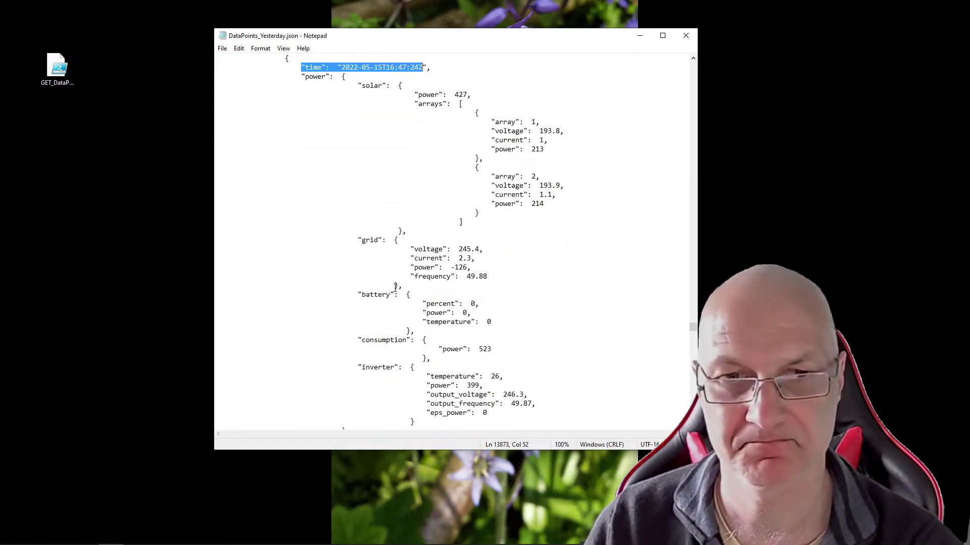
scroll(395, 288, down, 2)
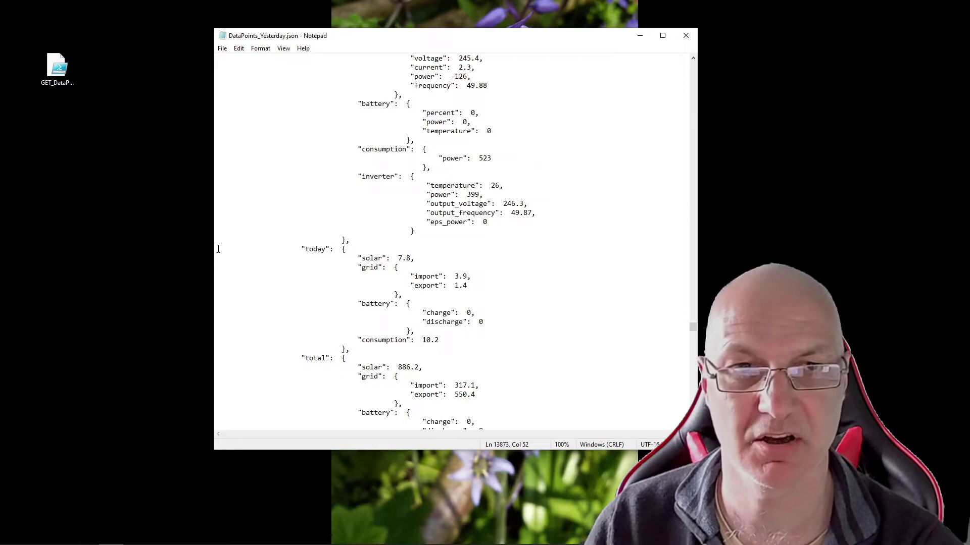
drag(218, 247, 489, 294)
click(421, 265)
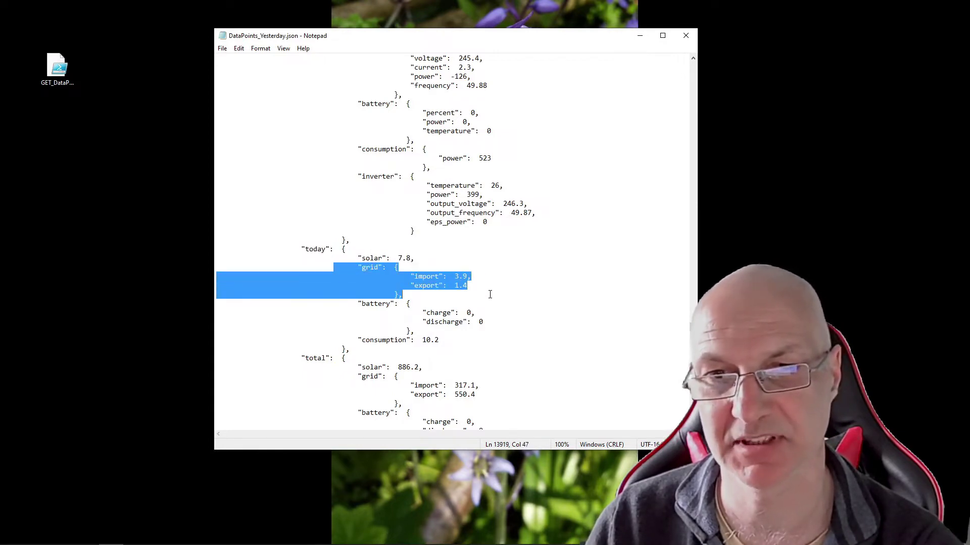
scroll(650, 234, down, 1)
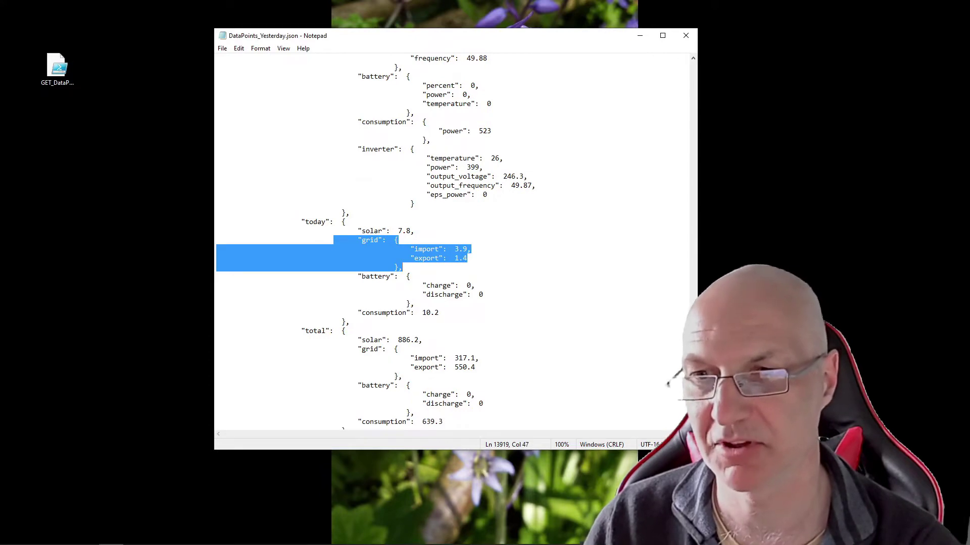
scroll(452, 243, down, 20)
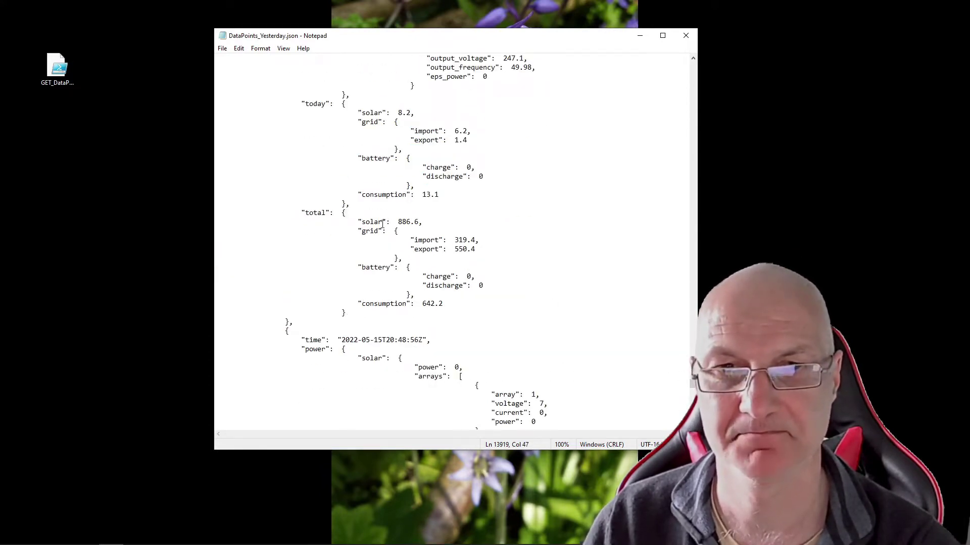
drag(368, 222, 480, 250)
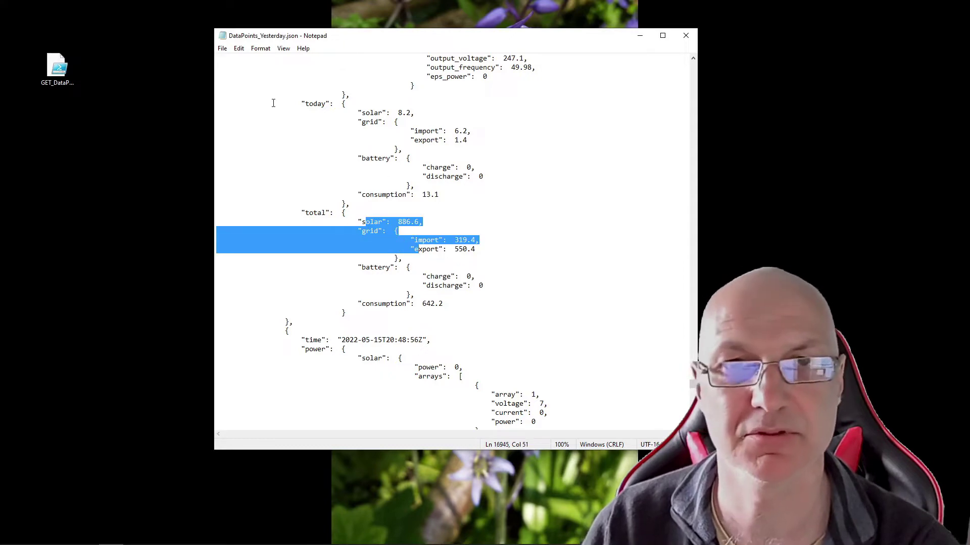
drag(273, 103, 501, 196)
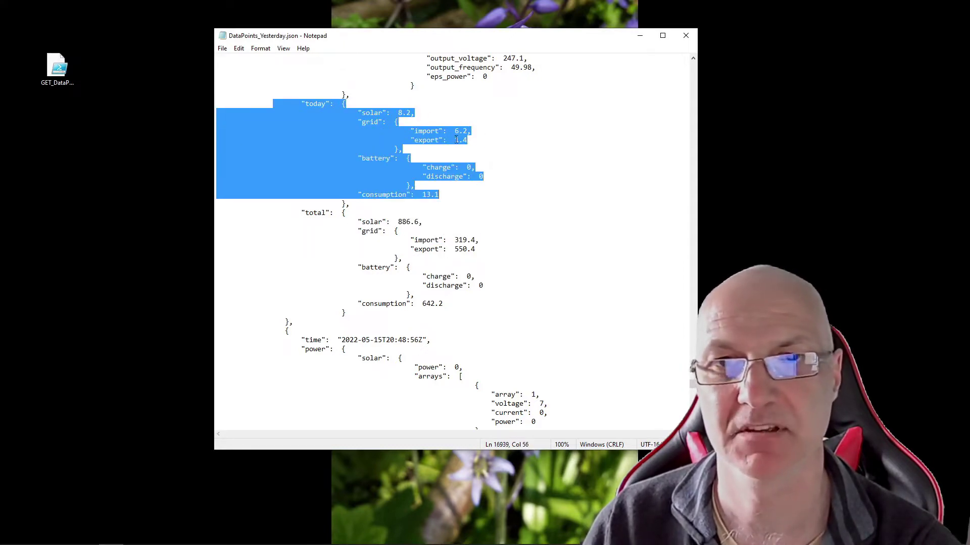
click(455, 131)
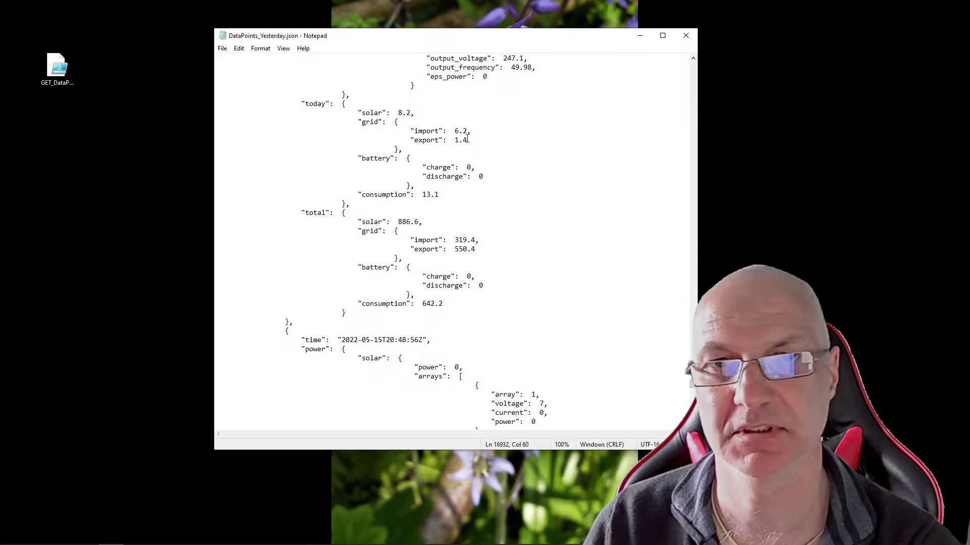
click(462, 140)
drag(415, 113, 341, 112)
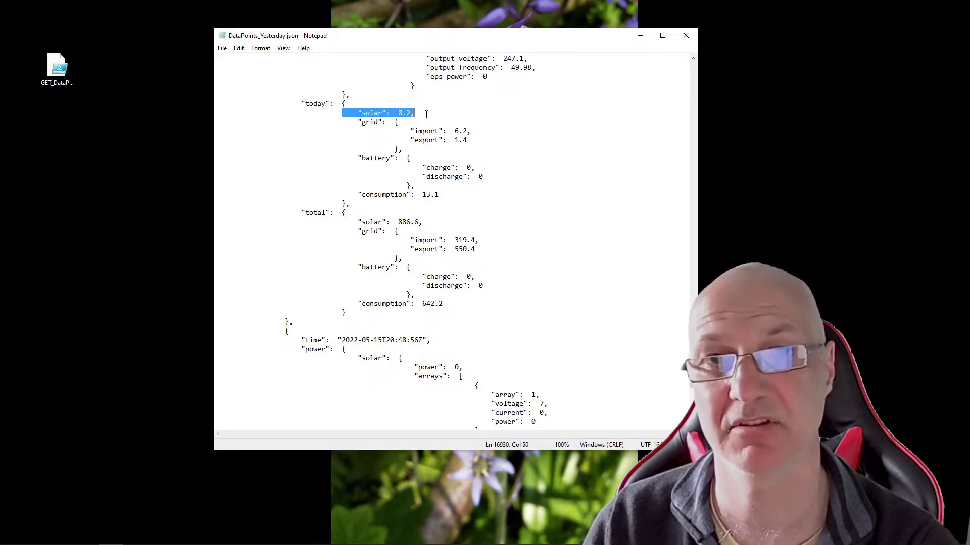
click(427, 114)
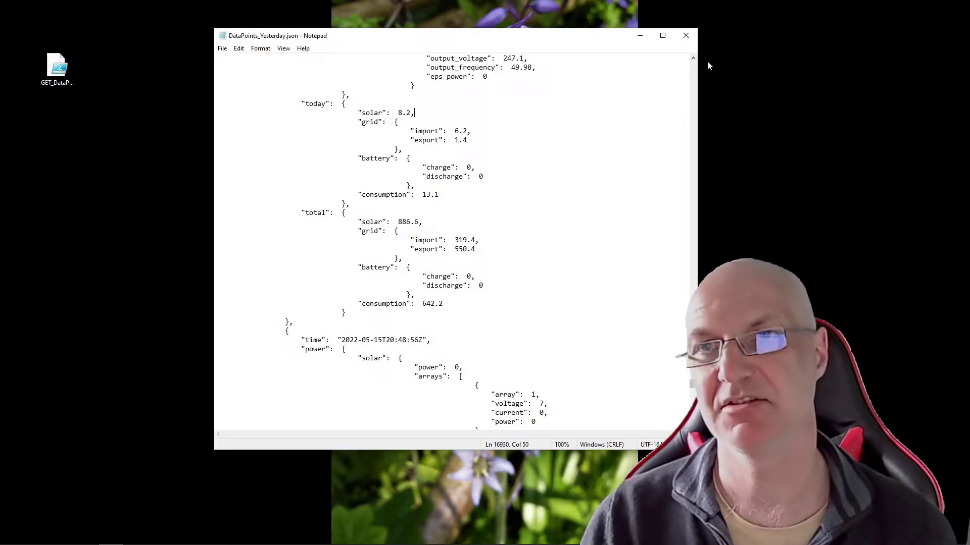
click(686, 37)
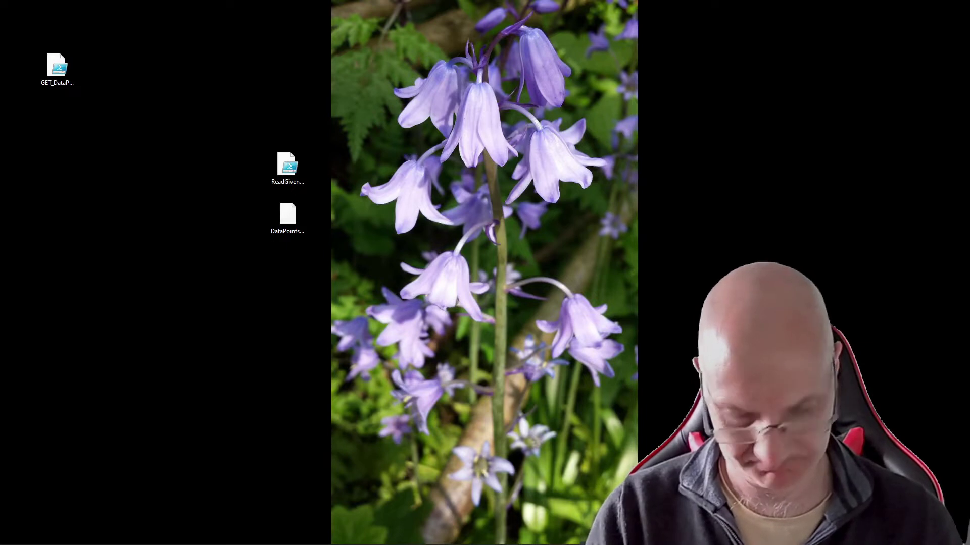
Launch Excel, create the blank workbook Book1 and show its Data tab.
double_click(288, 222)
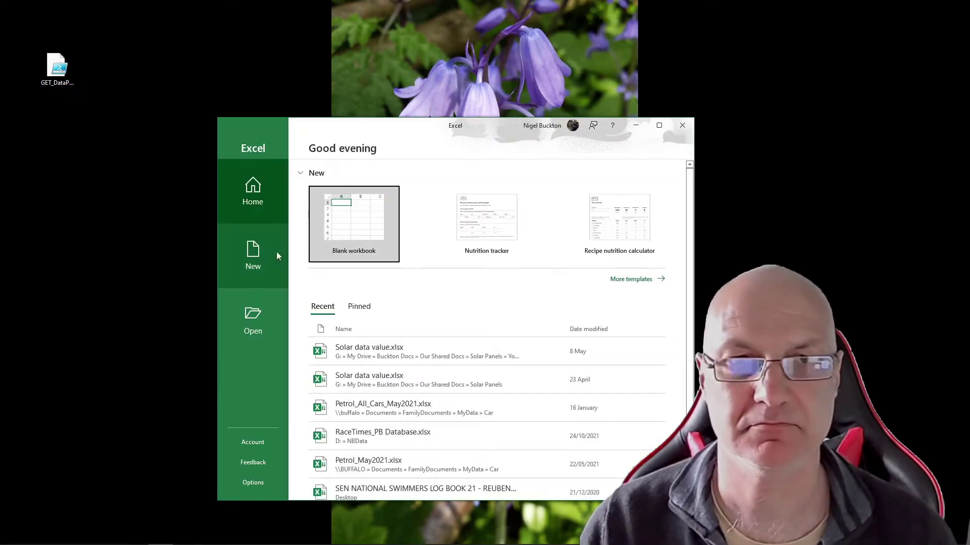
click(253, 254)
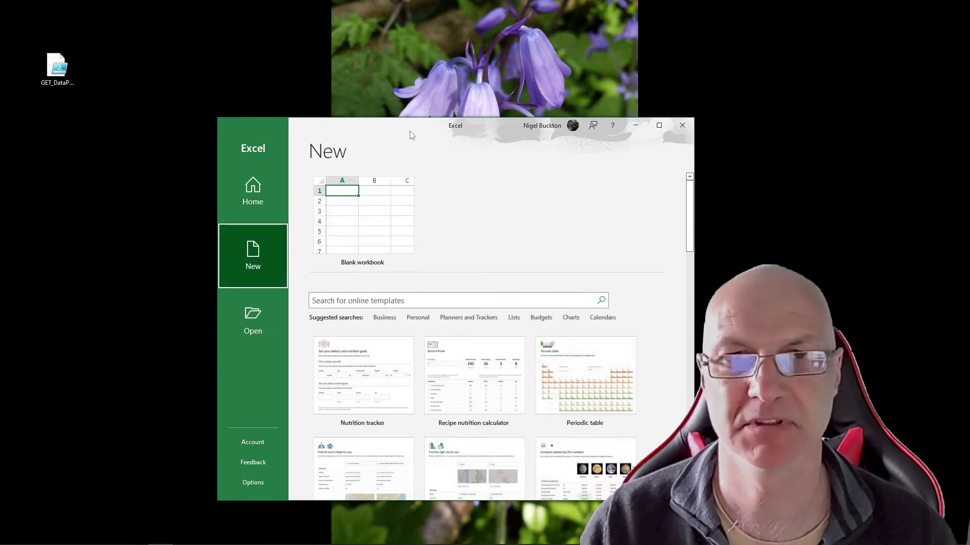
drag(413, 132, 544, 56)
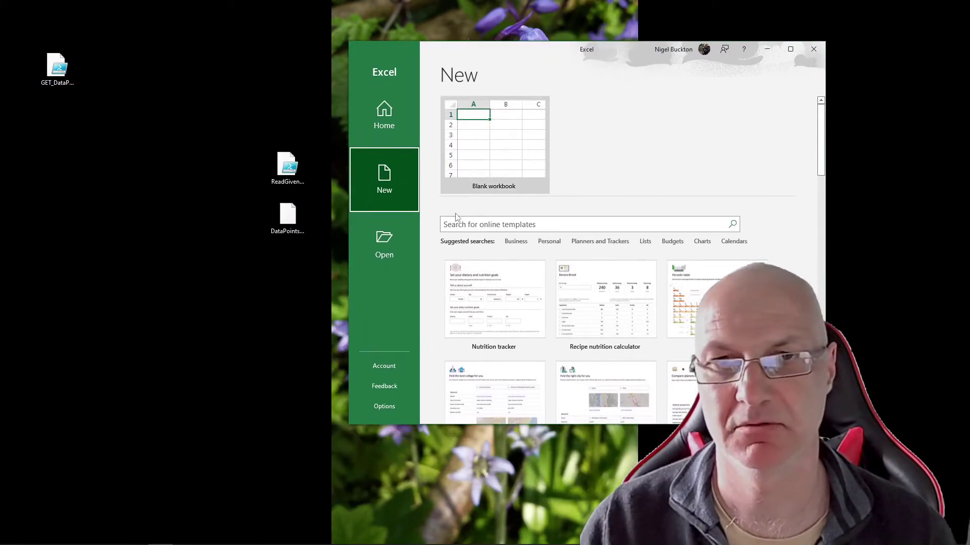
click(492, 138)
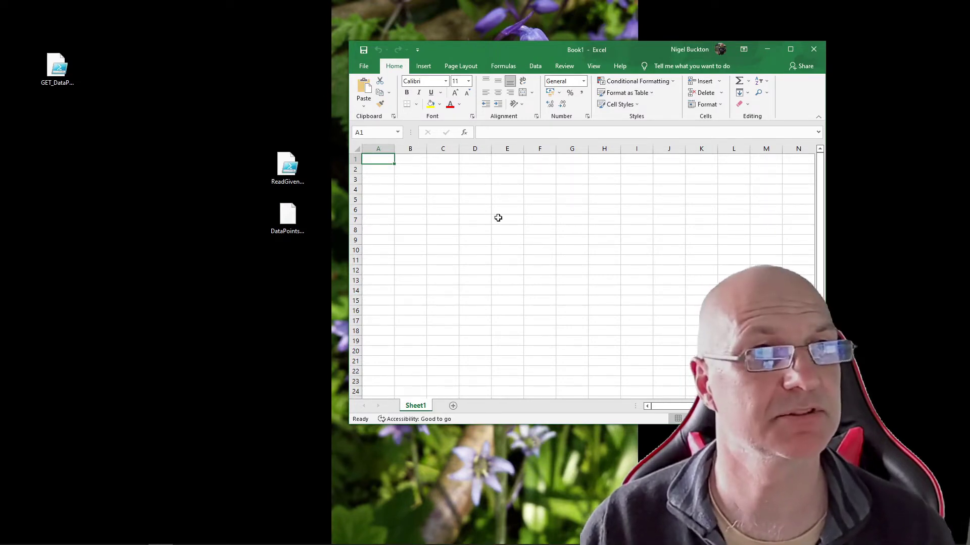
drag(502, 50, 468, 42)
click(502, 60)
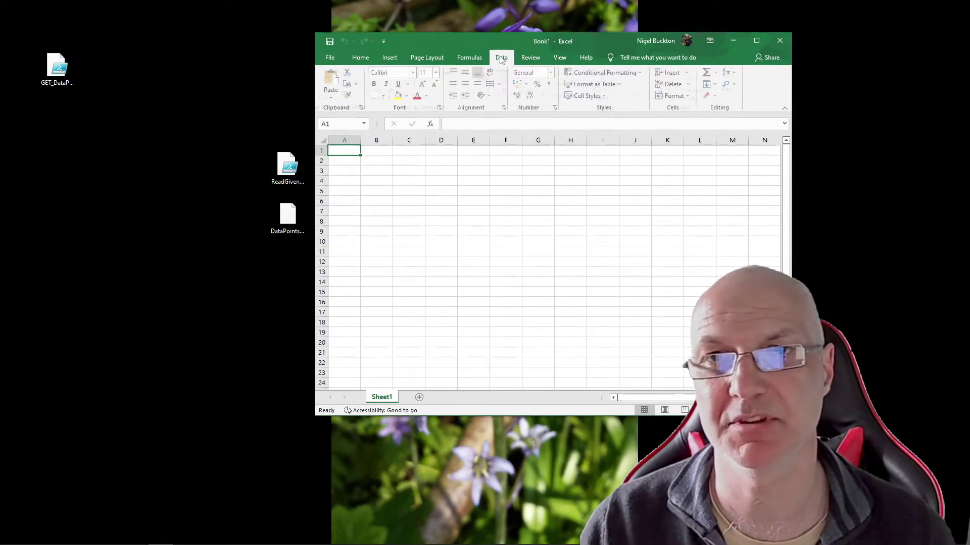
Import DataPoints_Yesterday.json from the Desktop using Get Data > From File > From JSON.
click(396, 218)
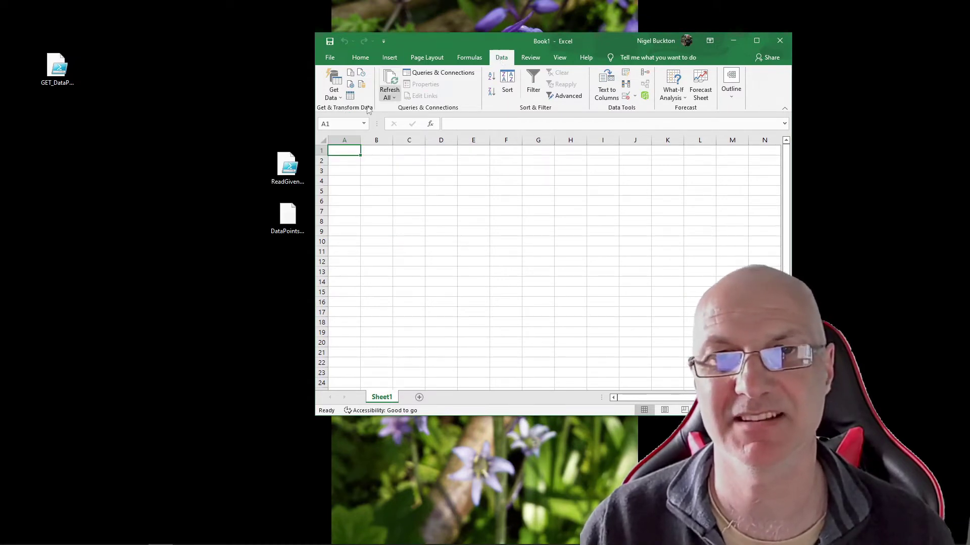
click(334, 87)
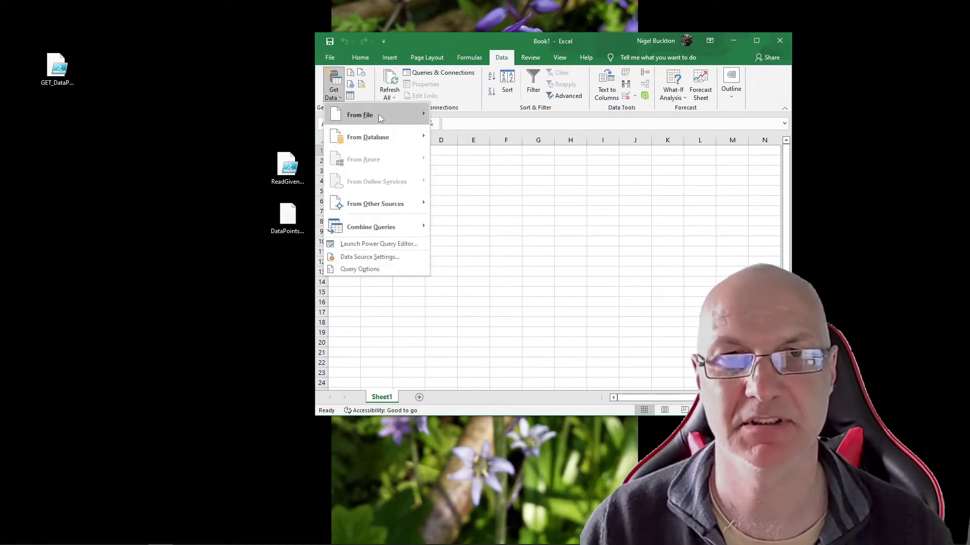
mouse_move(379, 117)
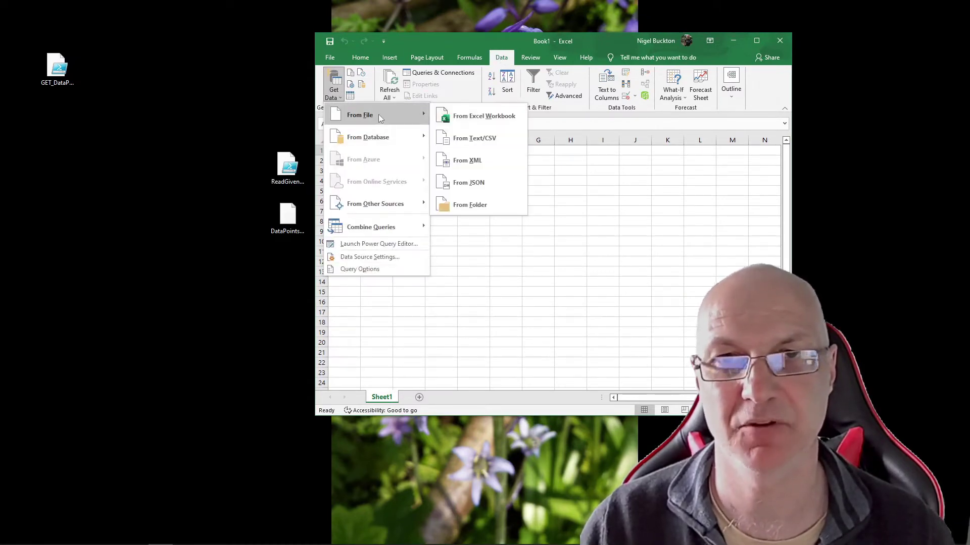
click(462, 185)
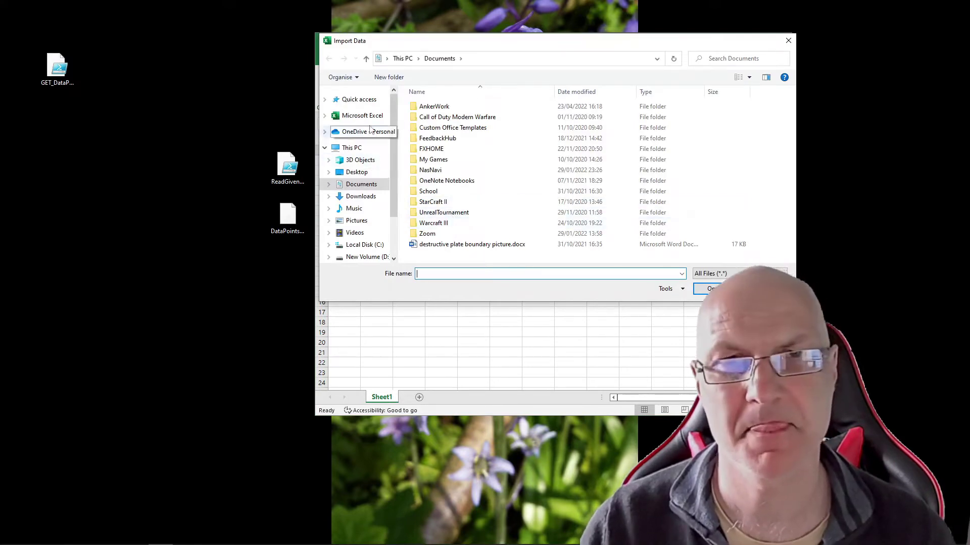
click(354, 172)
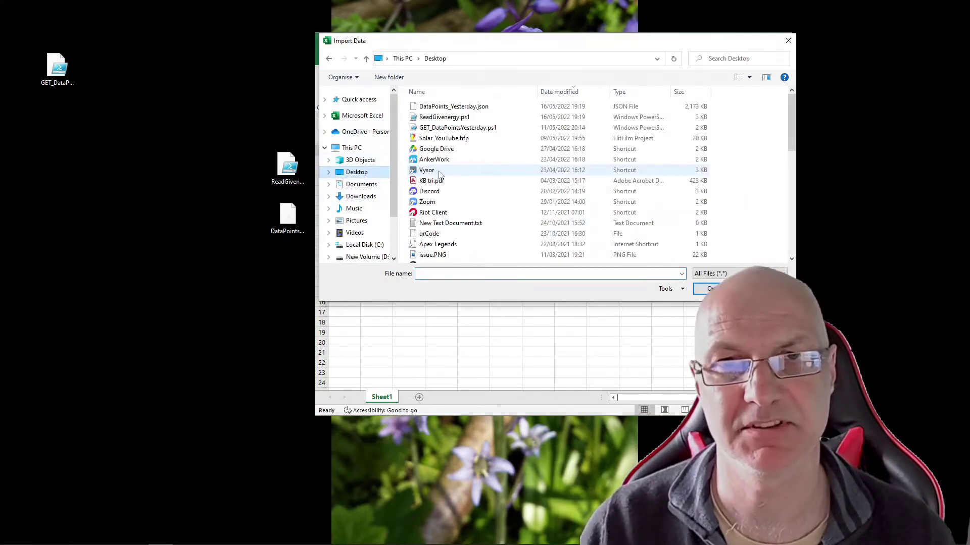
double_click(444, 108)
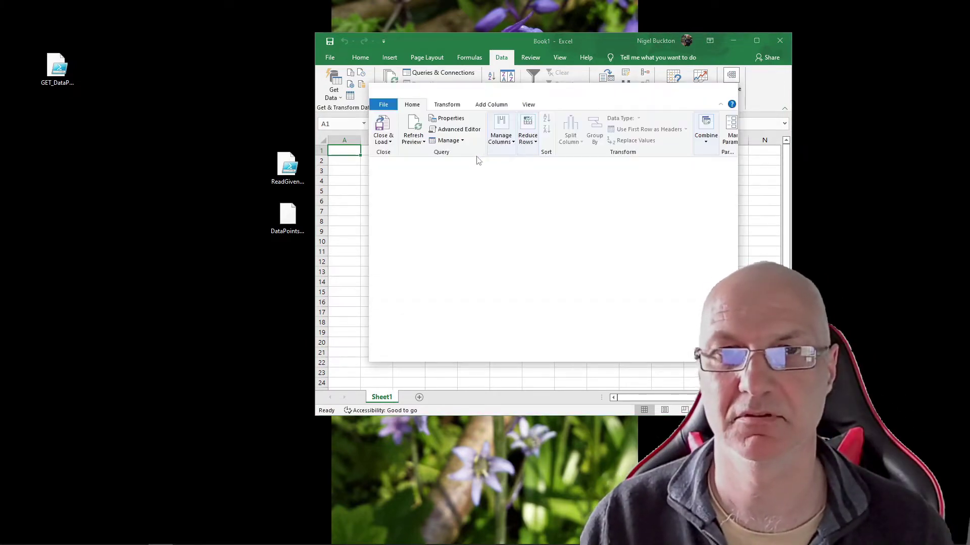
Drill into the data List and convert its 279 records into a one-column table.
drag(602, 97, 586, 63)
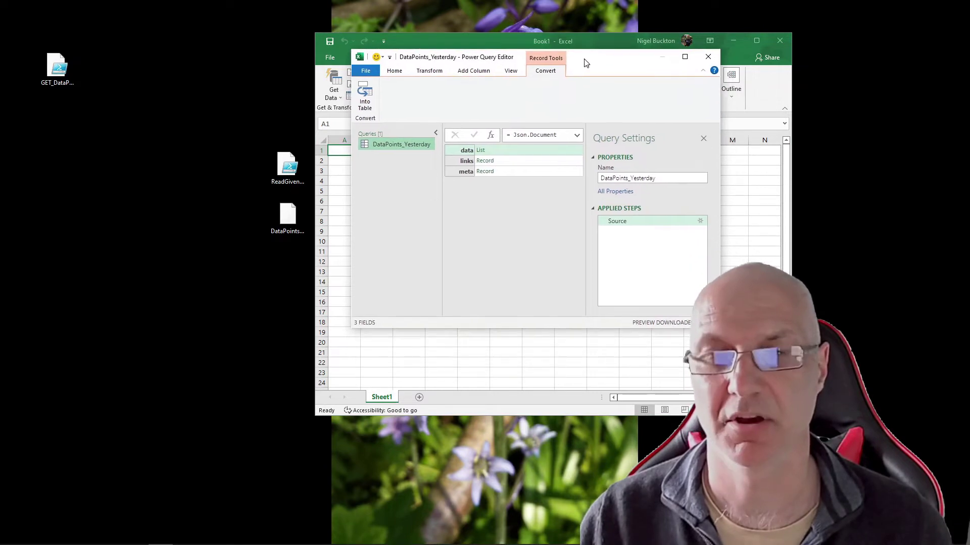
click(480, 151)
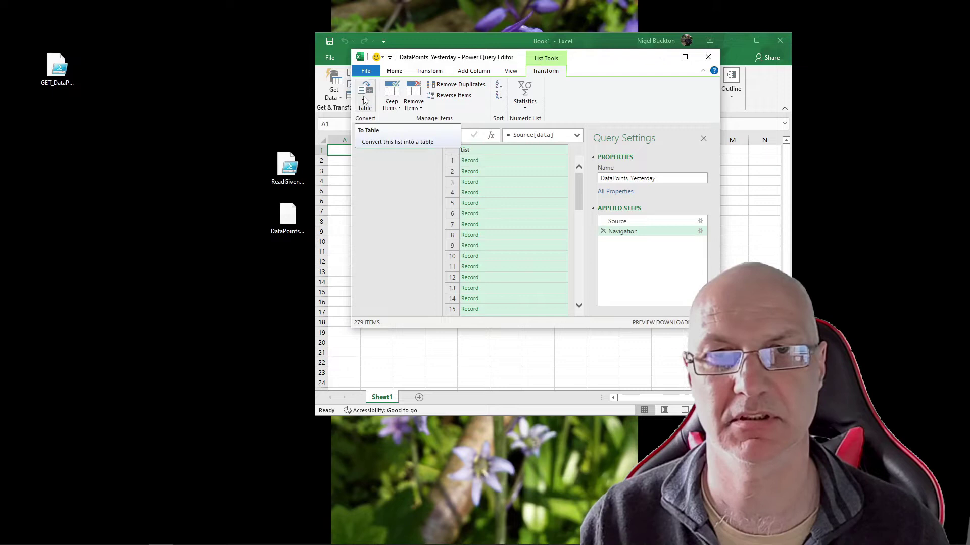
click(365, 98)
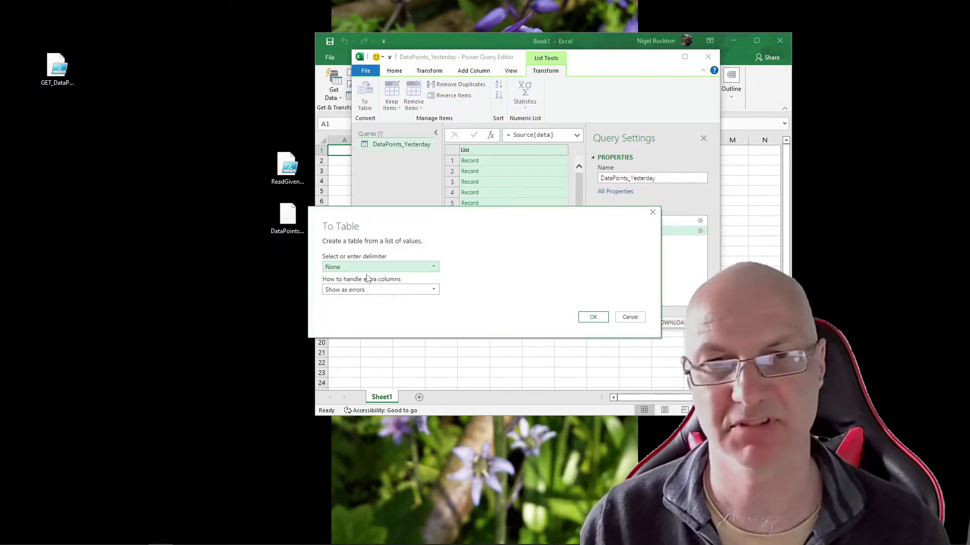
click(591, 317)
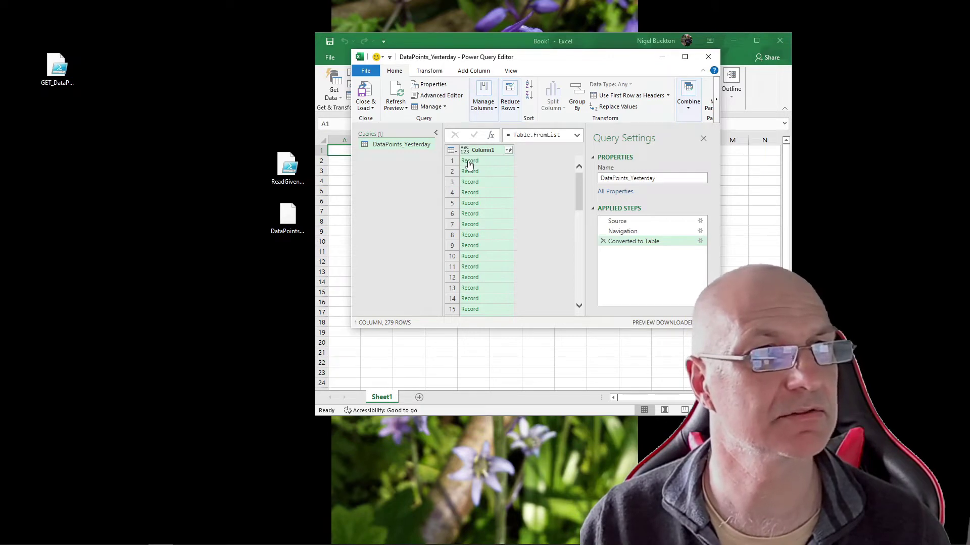
Expand Column1 into only the time and today fields.
click(509, 152)
click(685, 56)
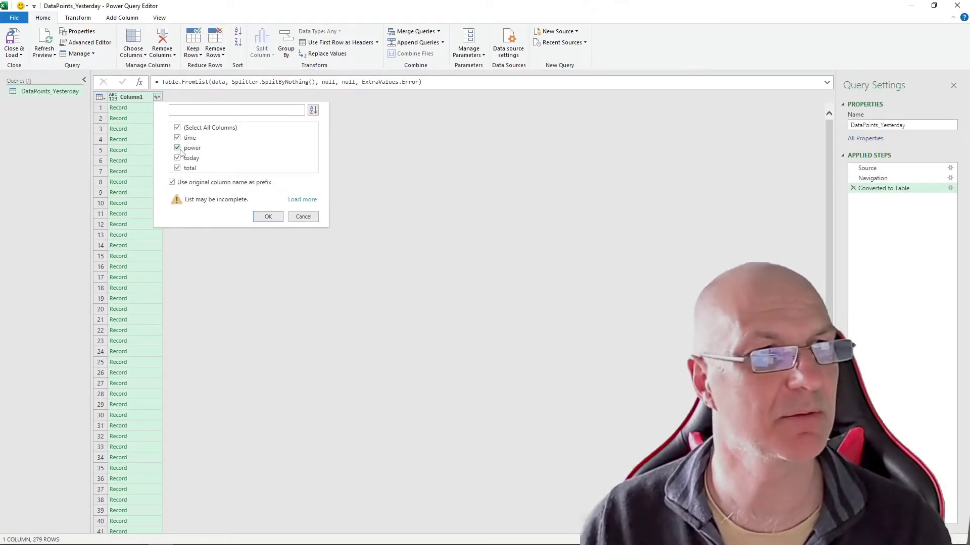
click(177, 128)
click(178, 139)
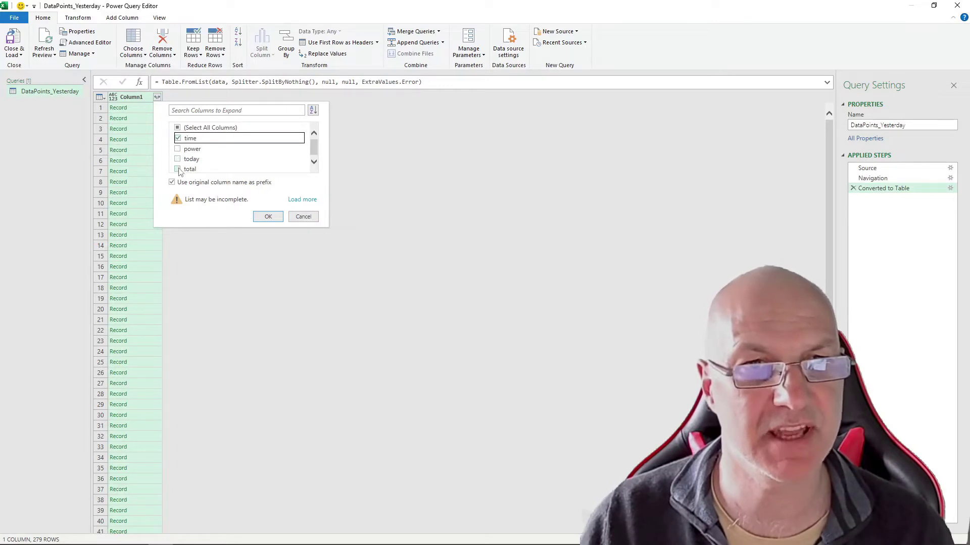
click(177, 159)
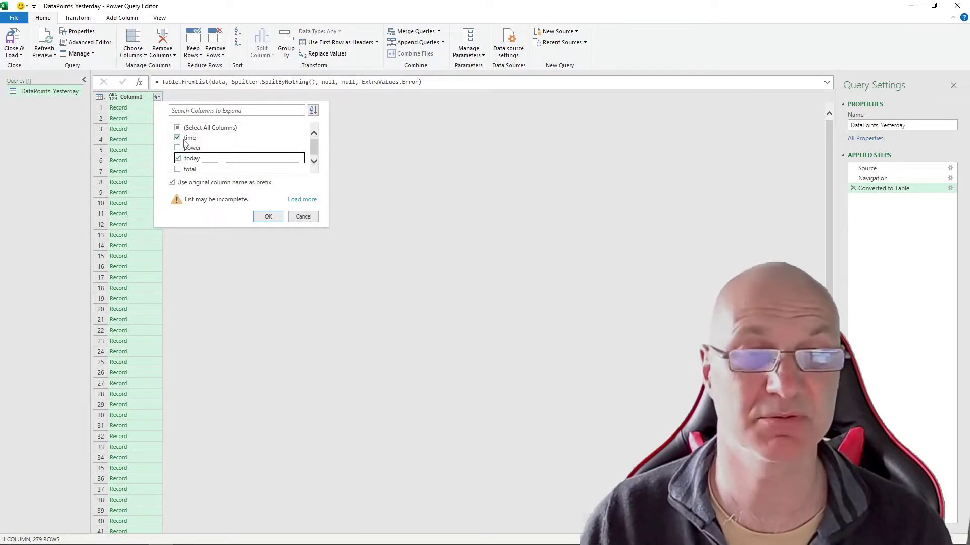
click(267, 217)
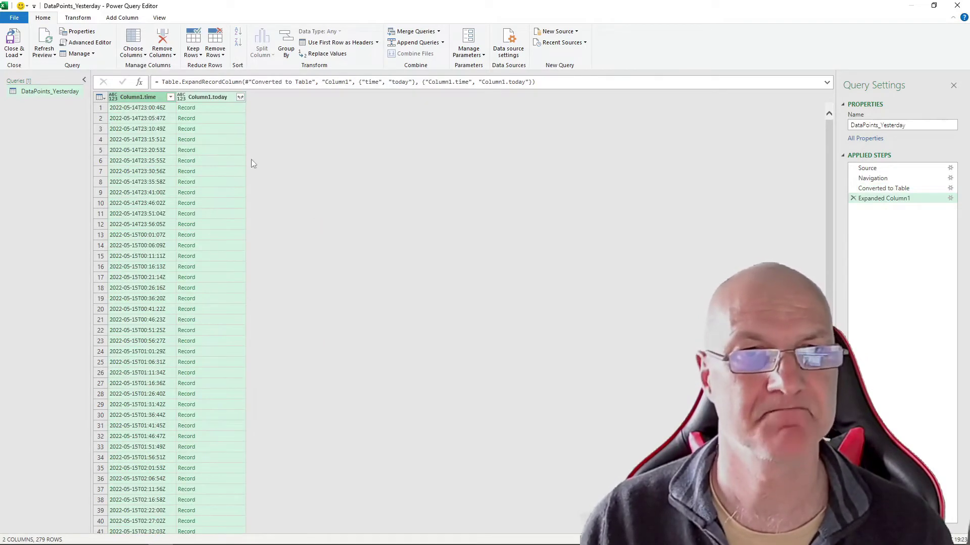
Expand Column1.today to just the solar reading and scroll through the results.
click(240, 98)
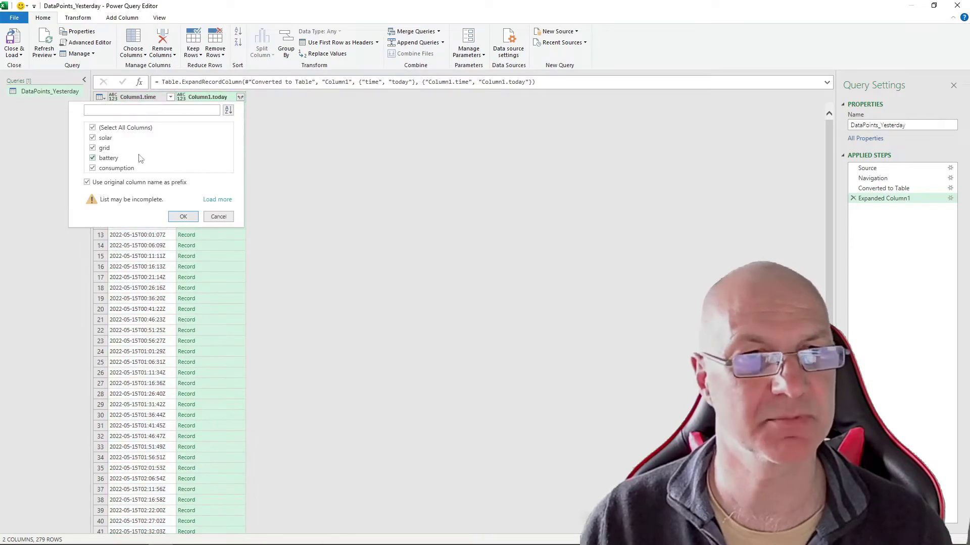
click(92, 128)
click(92, 138)
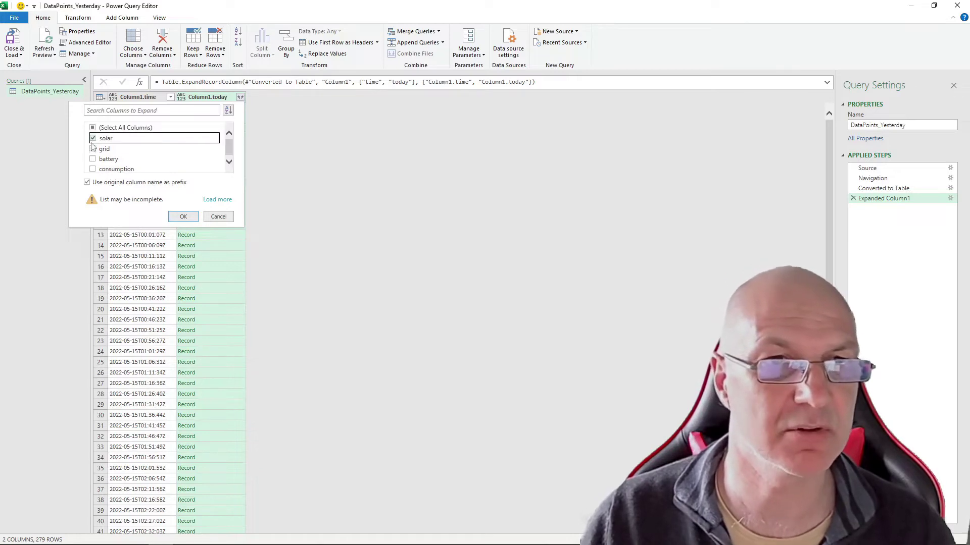
click(183, 218)
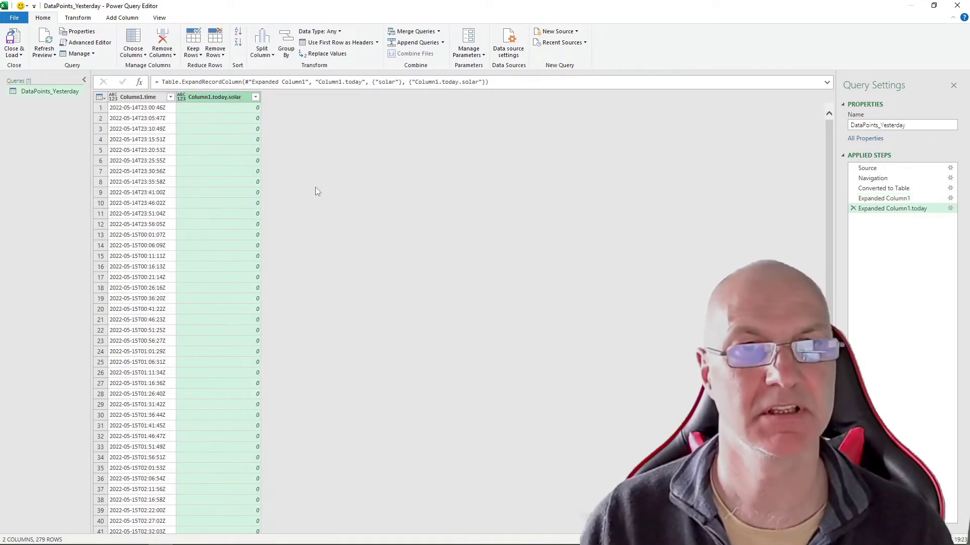
scroll(238, 198, down, 3)
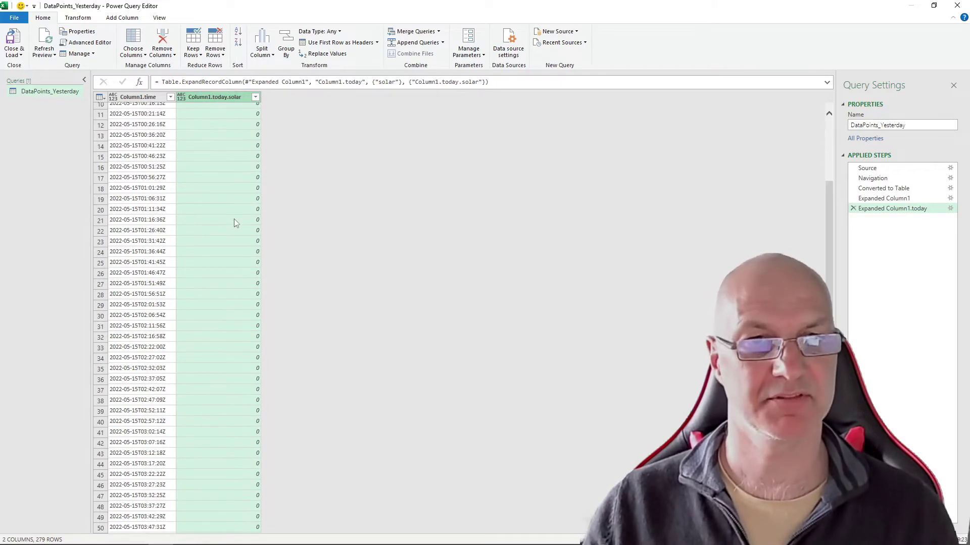
scroll(234, 219, down, 20)
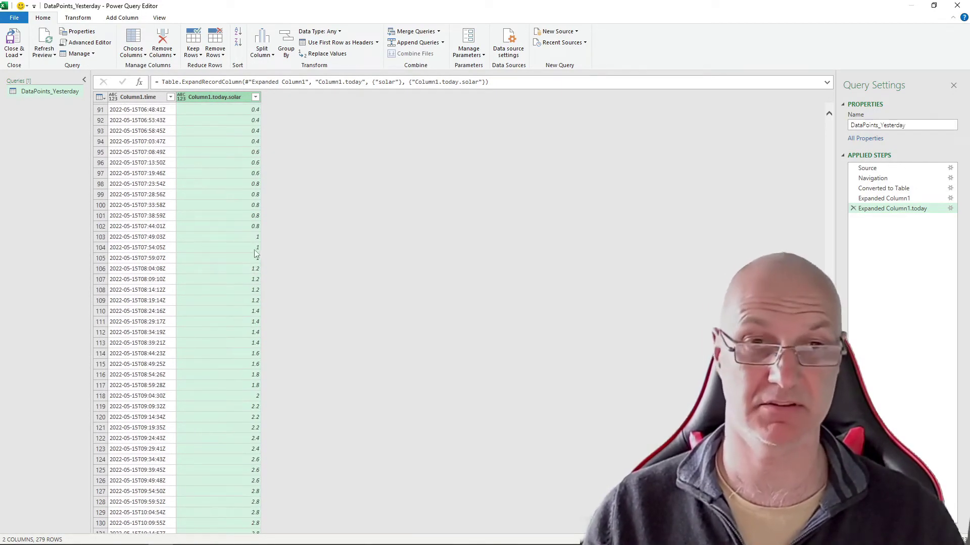
scroll(247, 283, down, 12)
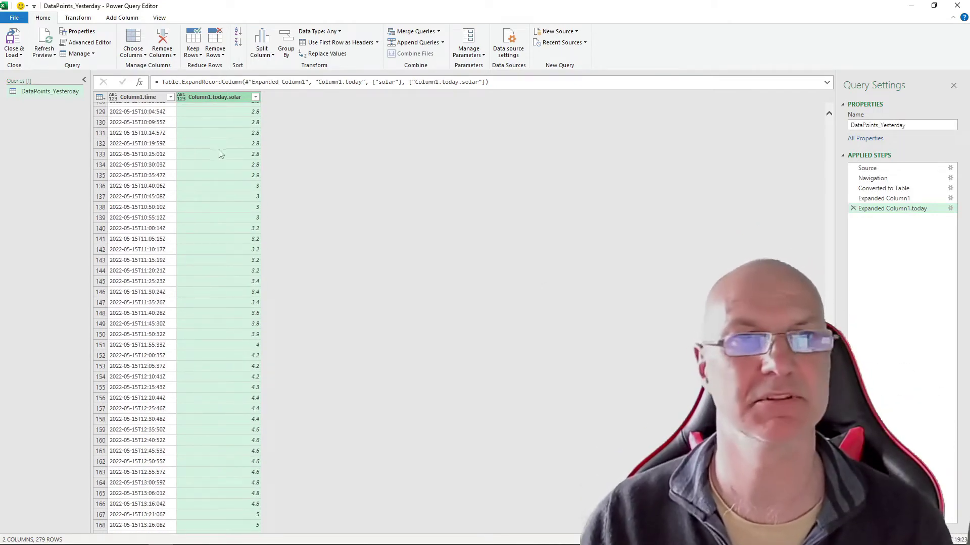
click(14, 40)
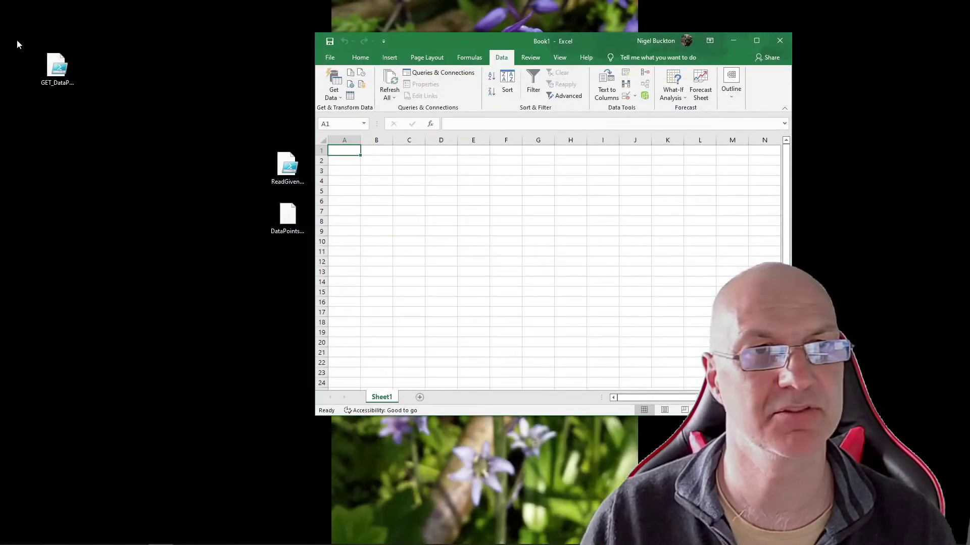
click(756, 41)
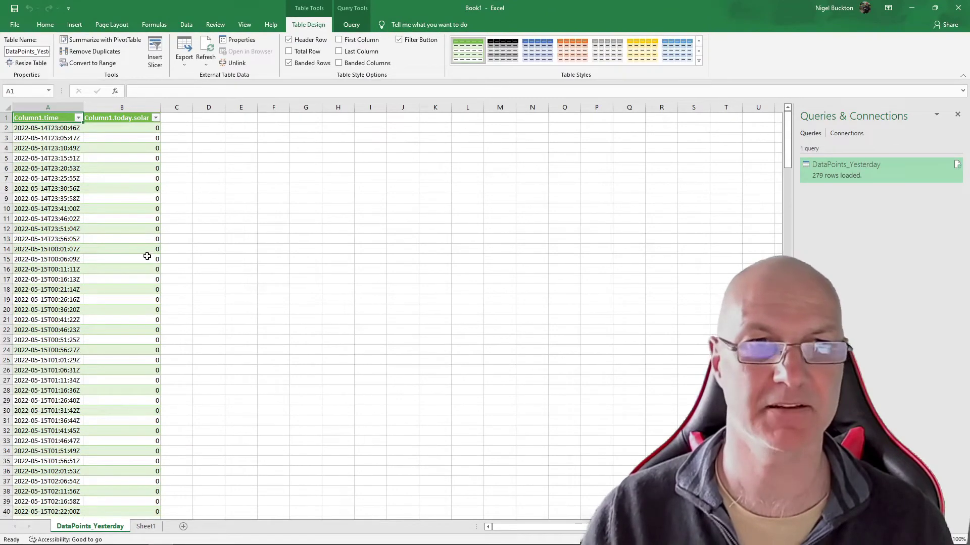
scroll(151, 260, down, 15)
scroll(237, 355, down, 12)
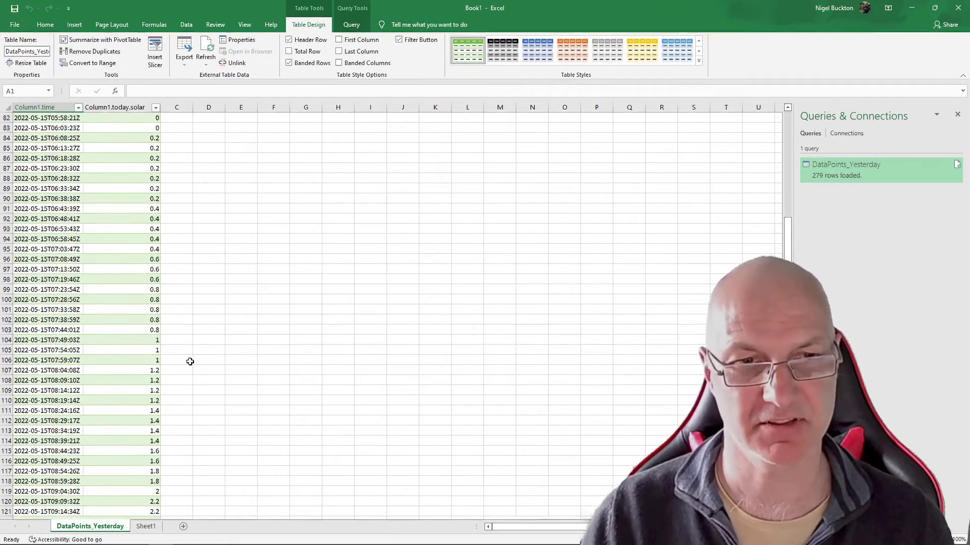
click(67, 261)
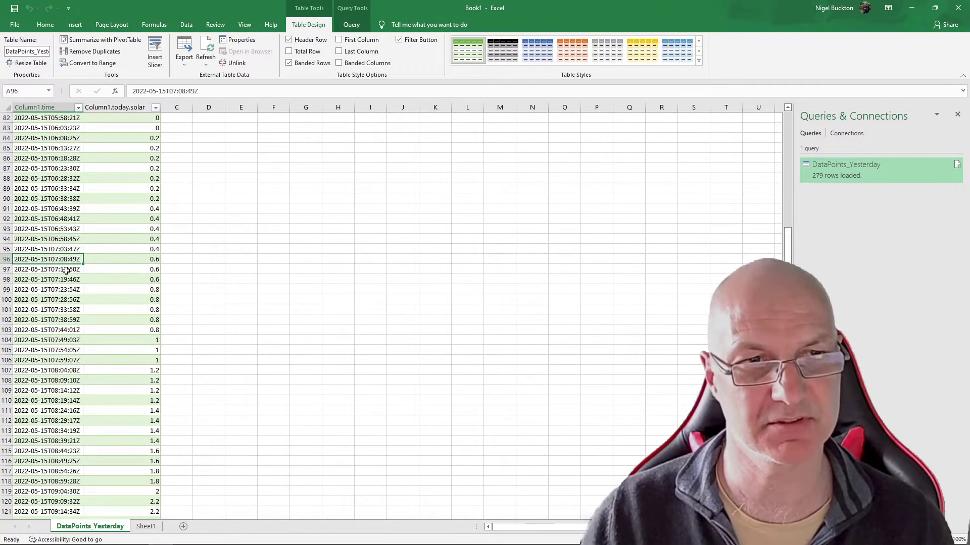
click(66, 271)
click(66, 282)
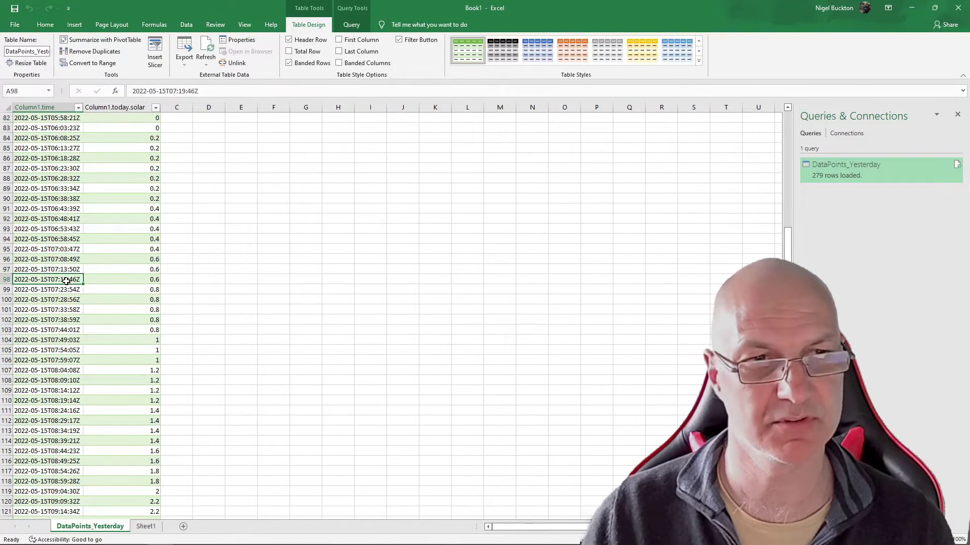
click(66, 318)
click(58, 330)
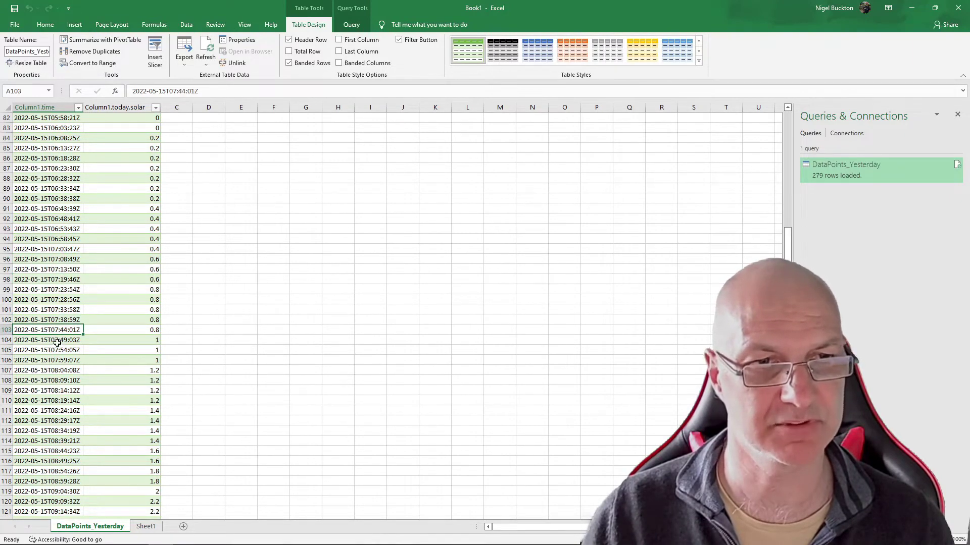
click(57, 343)
scroll(65, 358, down, 8)
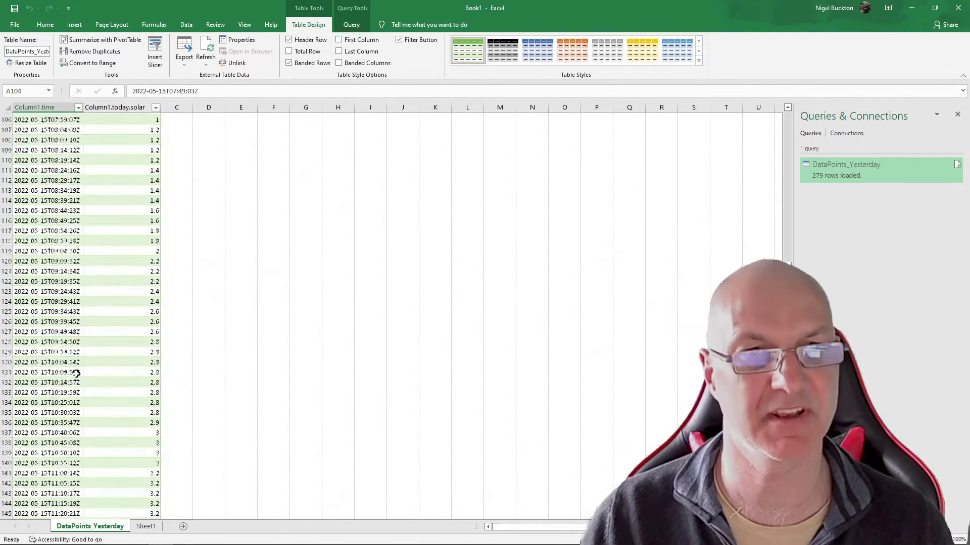
scroll(76, 373, up, 20)
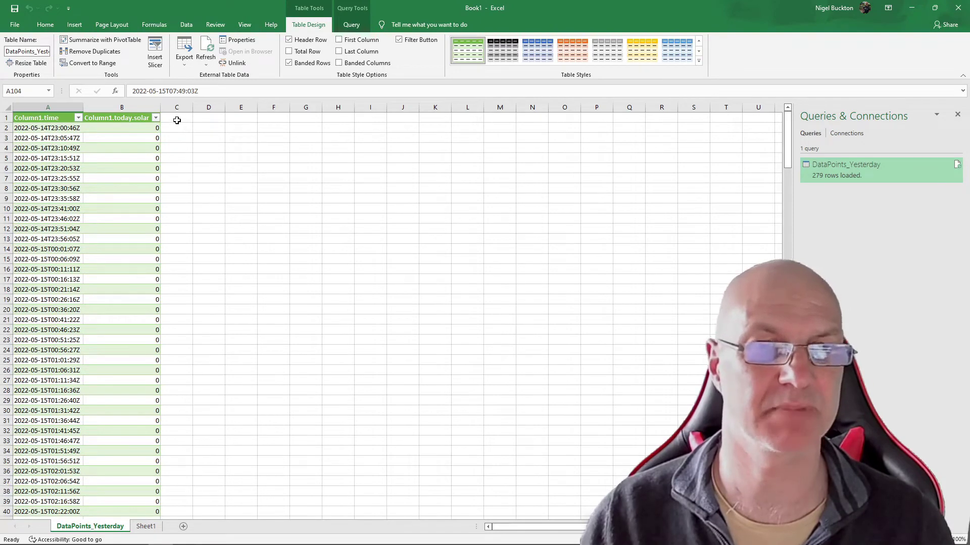
Add the heading Variance in cell C1 beside the table.
click(177, 119)
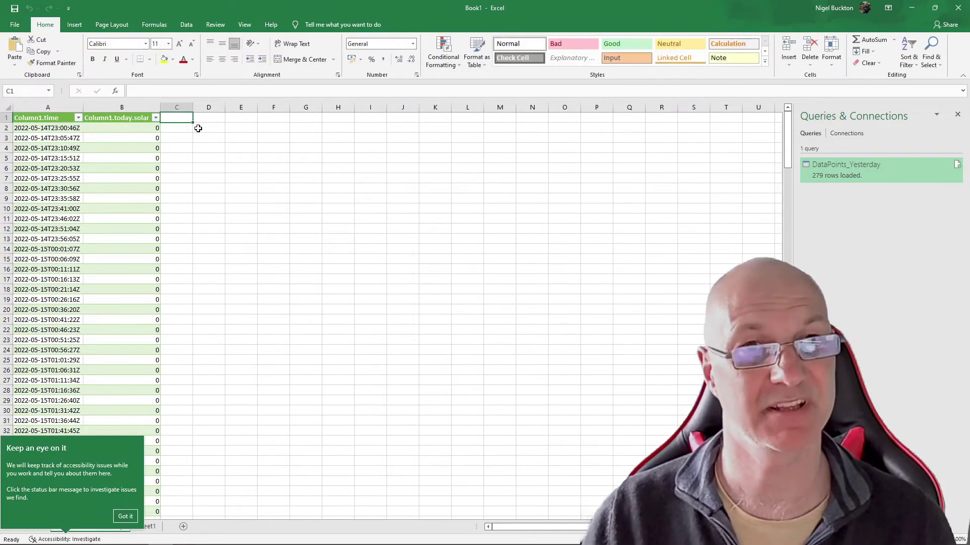
click(124, 516)
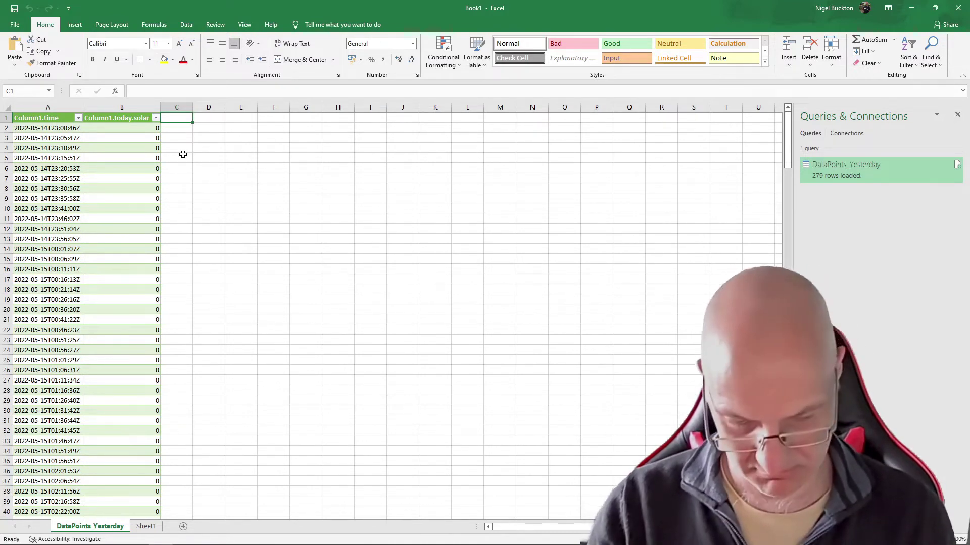
text(Variance)
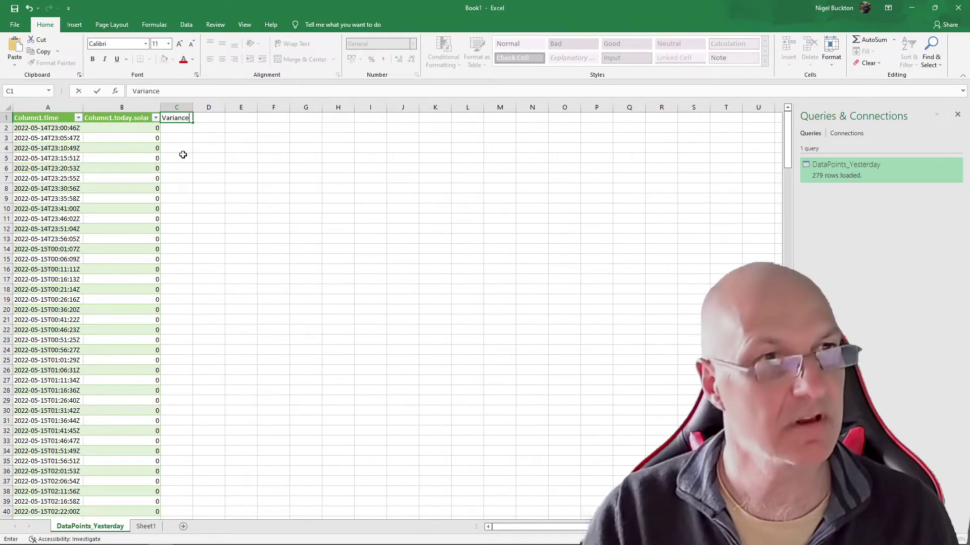
key(Return)
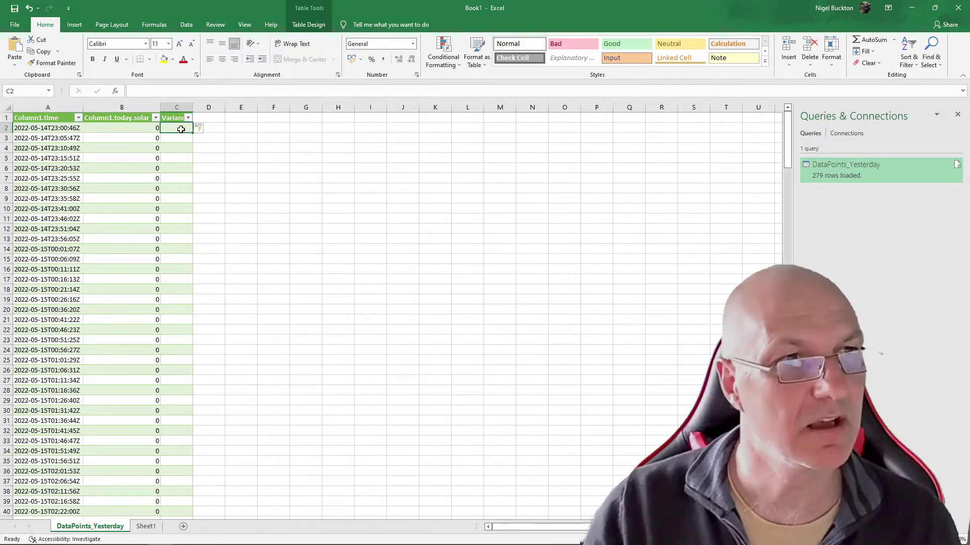
Enter =SUM([@[Column1.today.solar]])-B2 in C3 to fill the Variance column.
text(=sum()
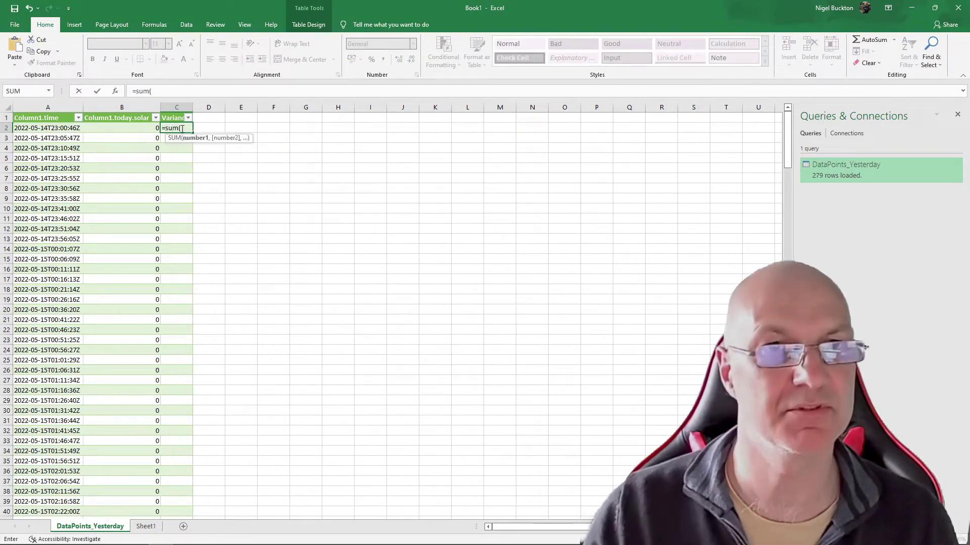
key(Escape)
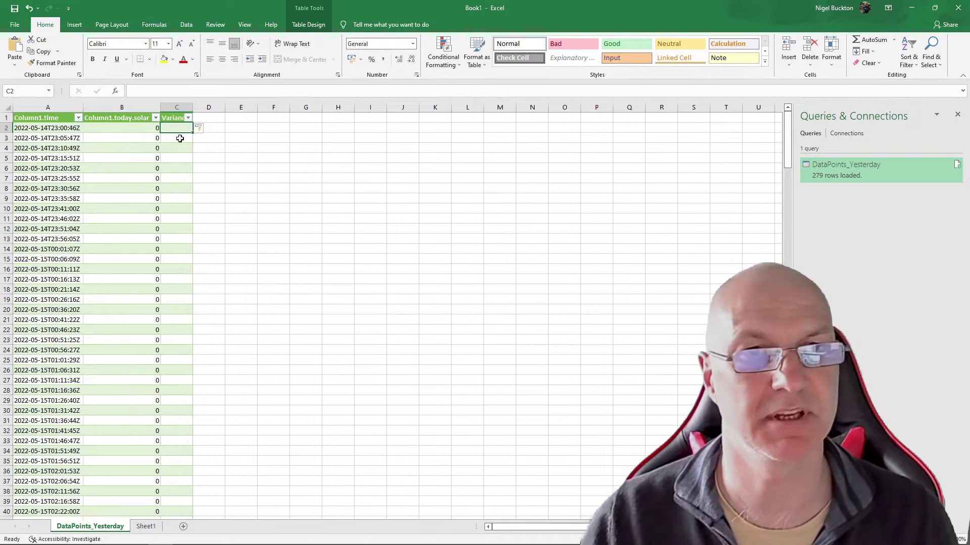
click(182, 137)
text(=sum()
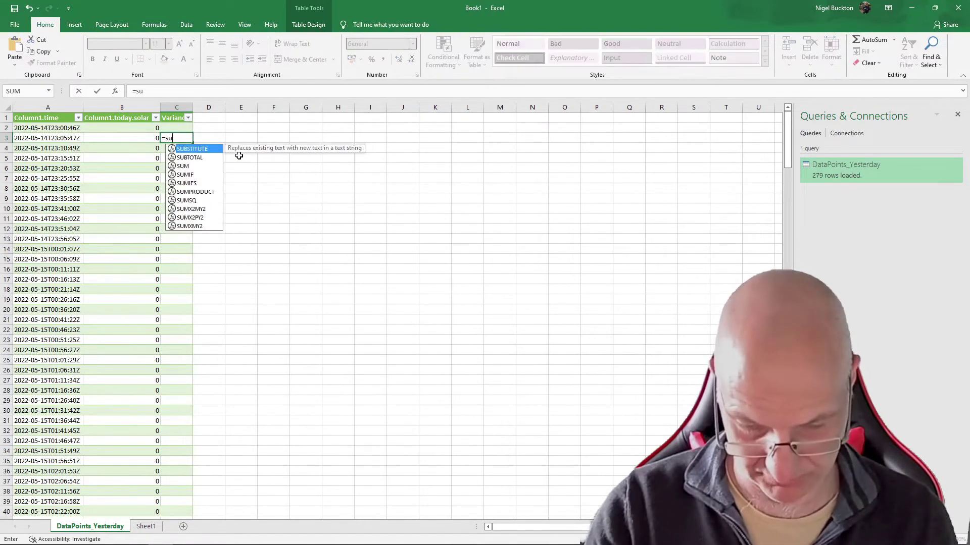
click(148, 137)
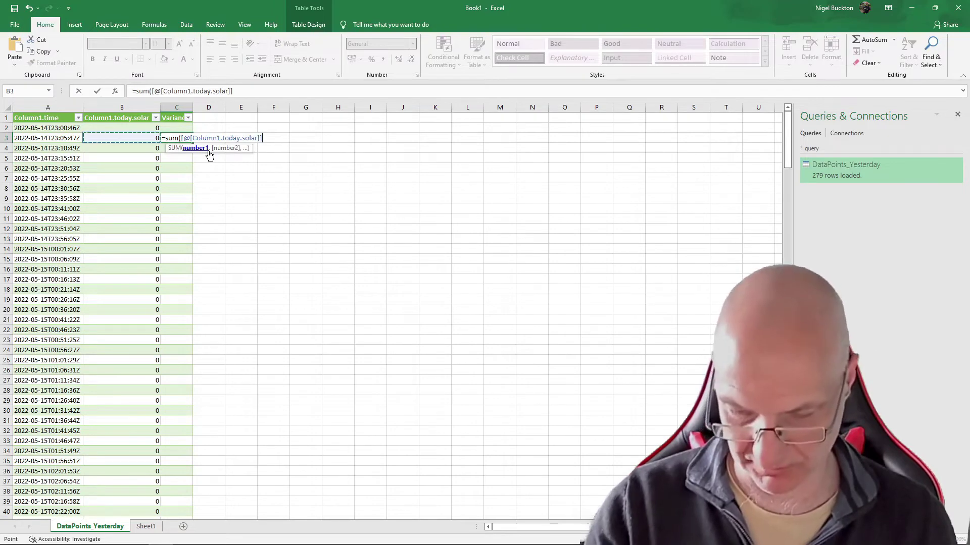
text(-)
key(Left)
key(Up)
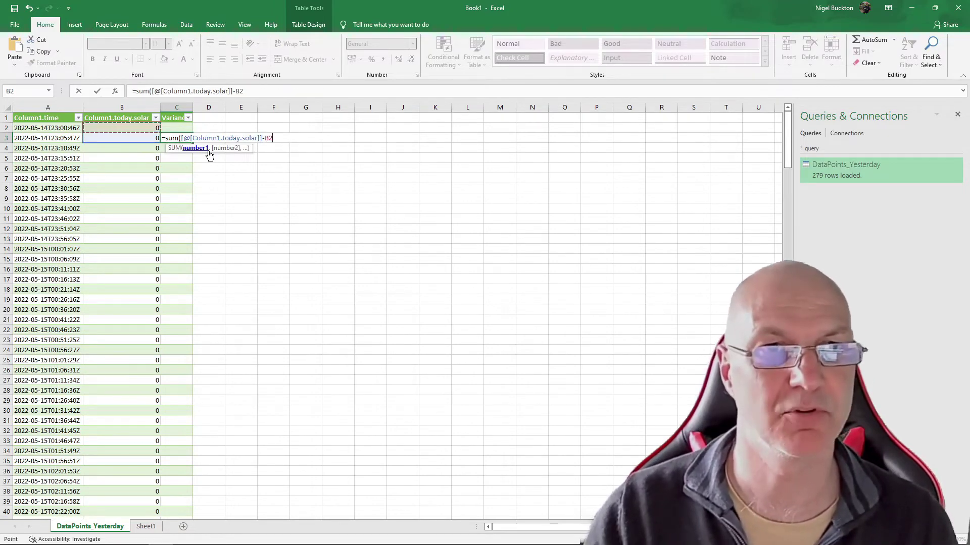
key(Return)
Check the variance formula in row 104 and review the whole Variance column.
scroll(245, 298, down, 20)
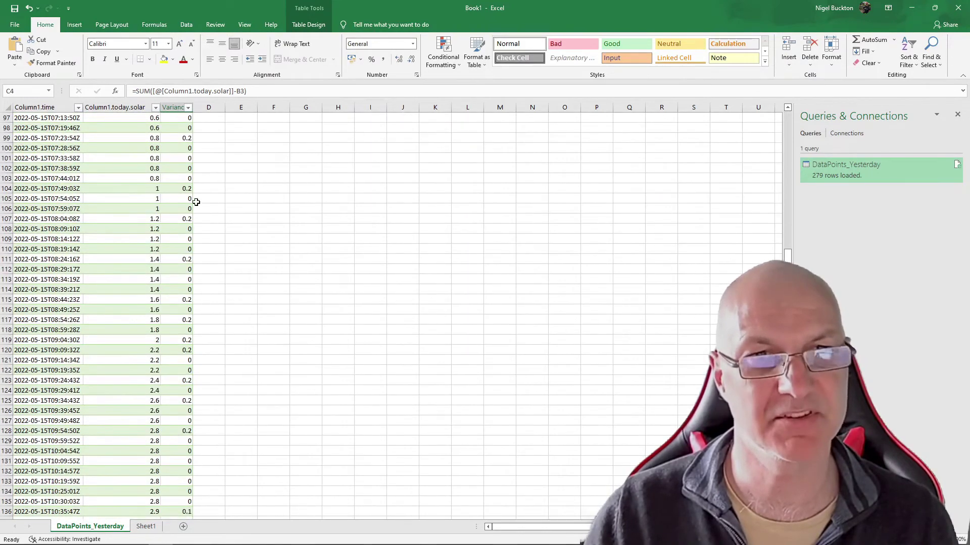
click(149, 188)
click(184, 188)
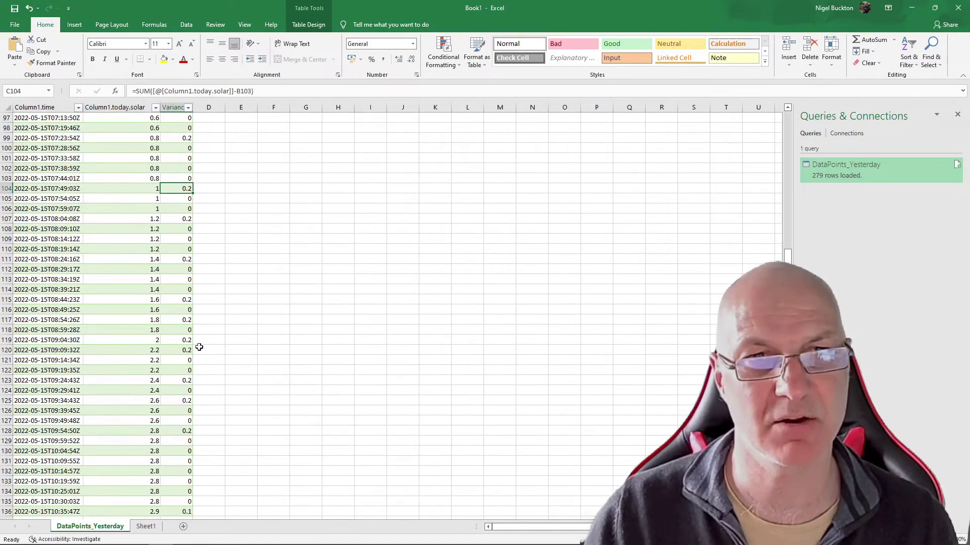
scroll(177, 444, down, 6)
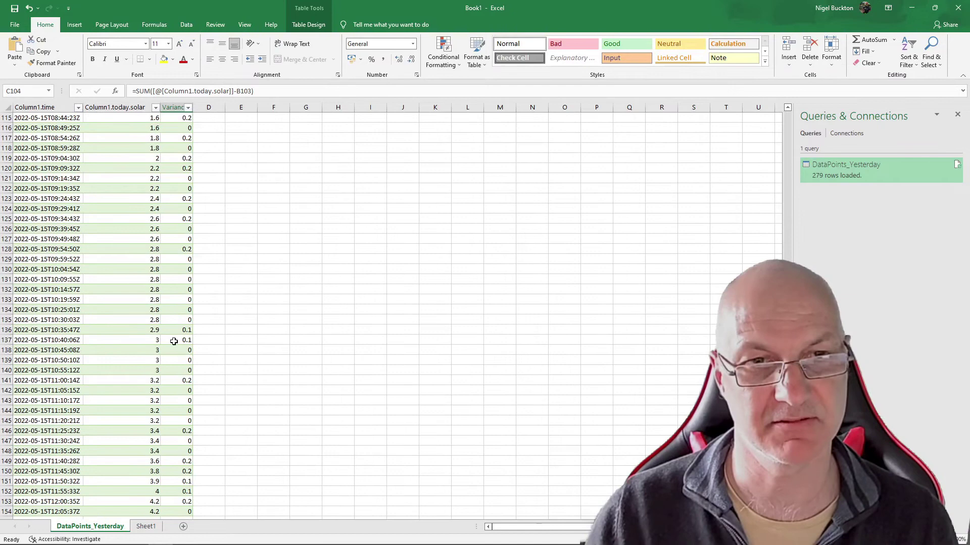
click(174, 107)
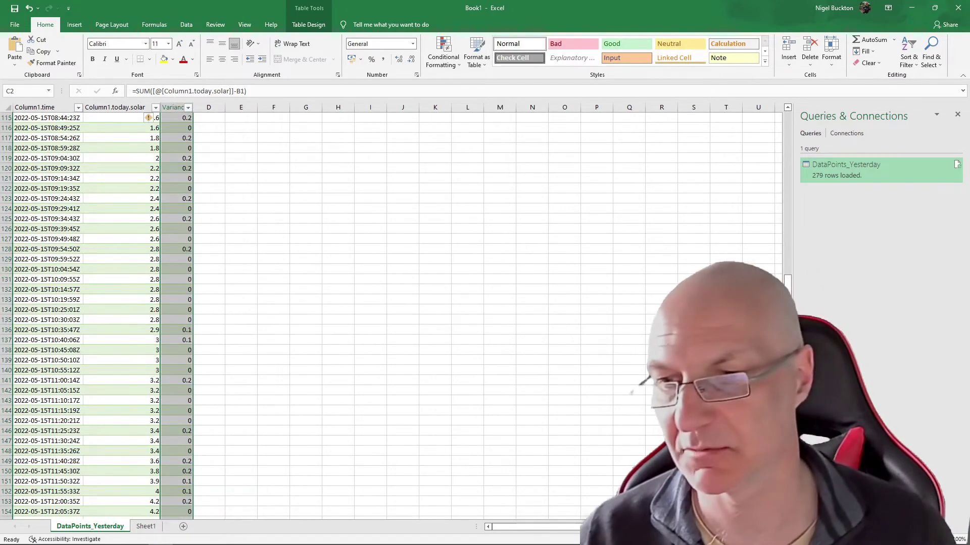
click(246, 272)
scroll(246, 271, up, 20)
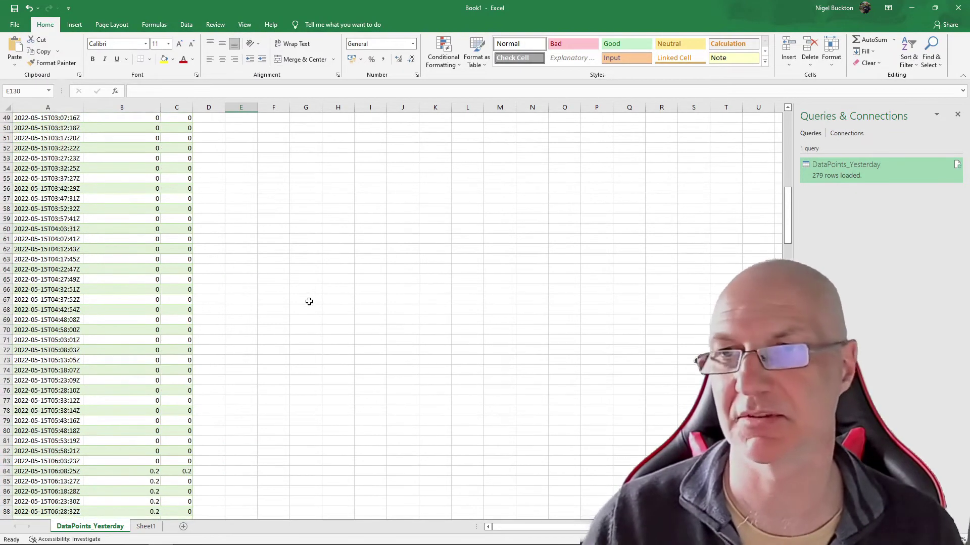
click(177, 139)
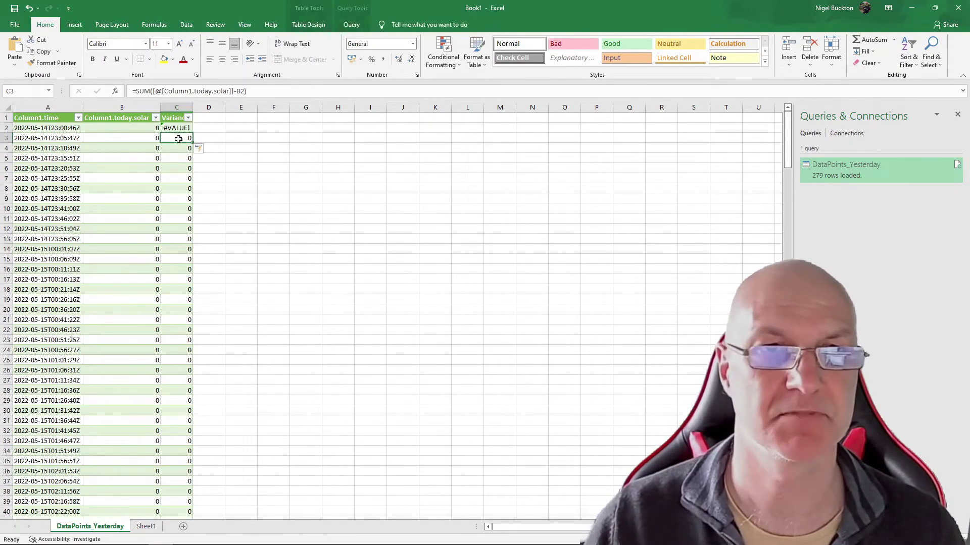
scroll(396, 307, down, 6)
drag(787, 161, 788, 495)
scroll(407, 499, down, 4)
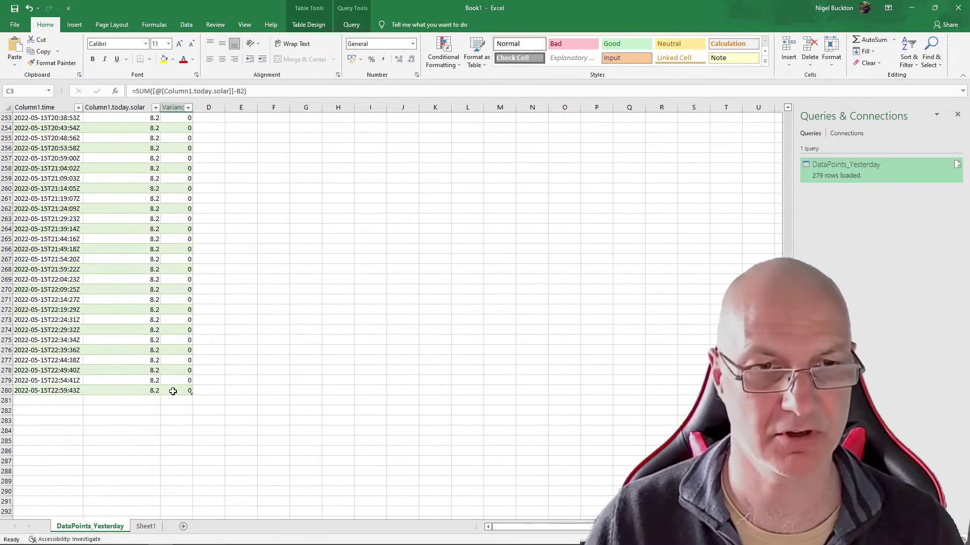
shift+click(177, 391)
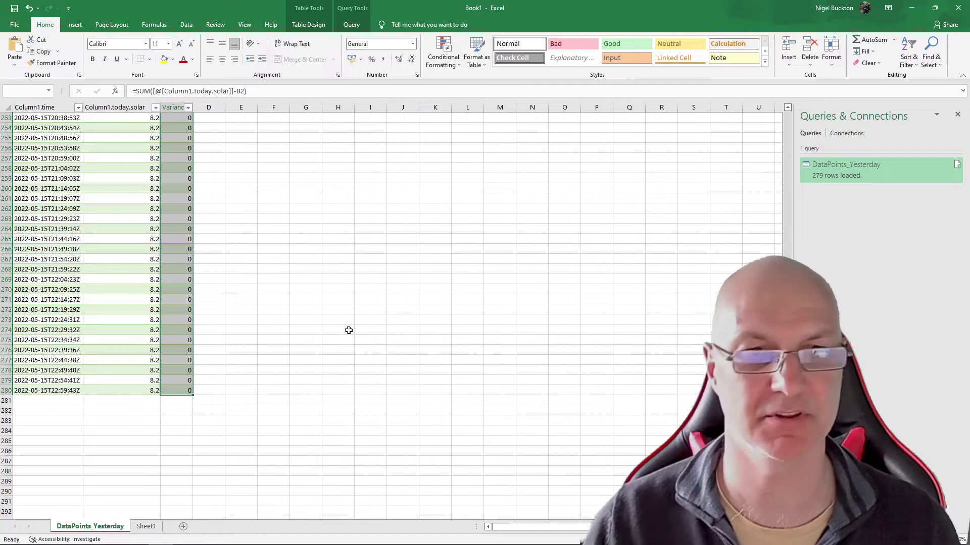
click(213, 287)
scroll(225, 309, up, 19)
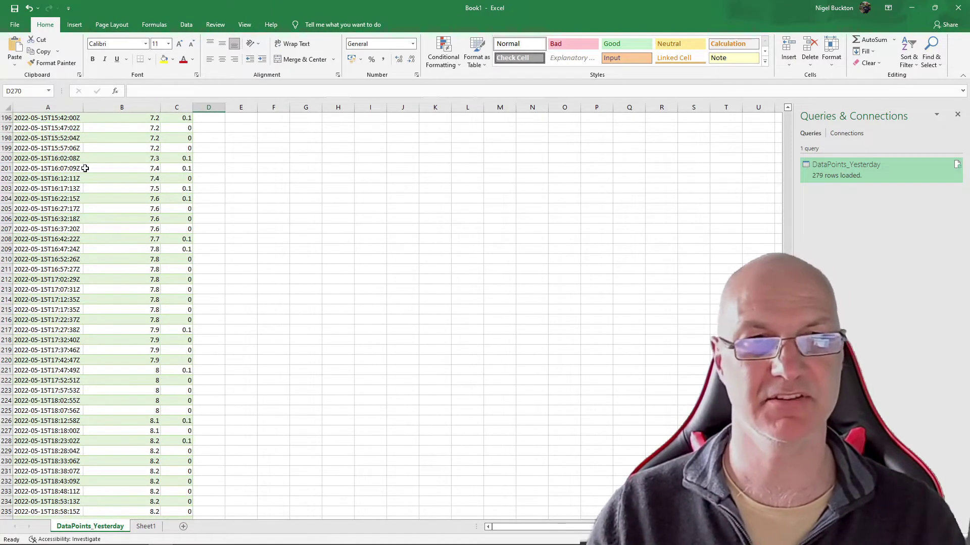
click(68, 159)
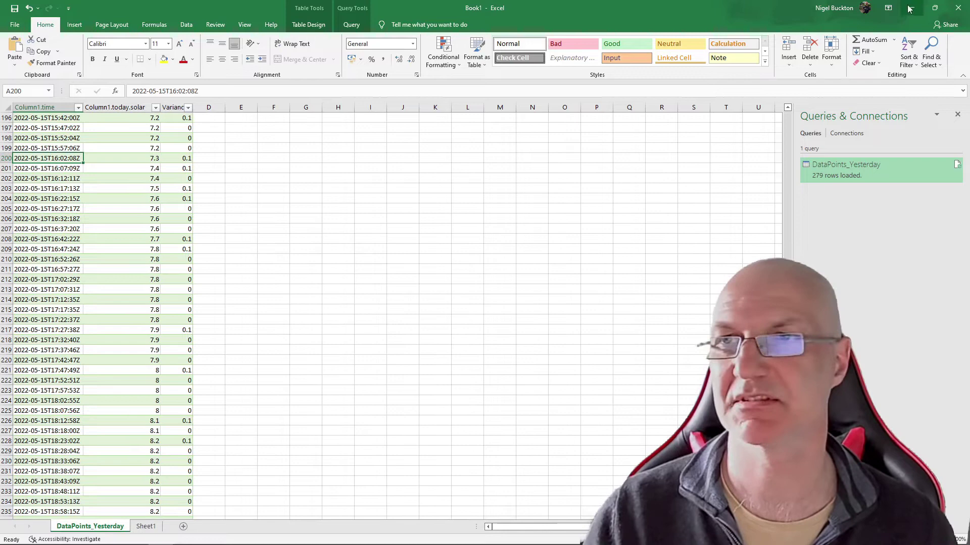
Restore the Excel window, show the Data tab and review Variance rows 200–209.
drag(654, 9, 664, 45)
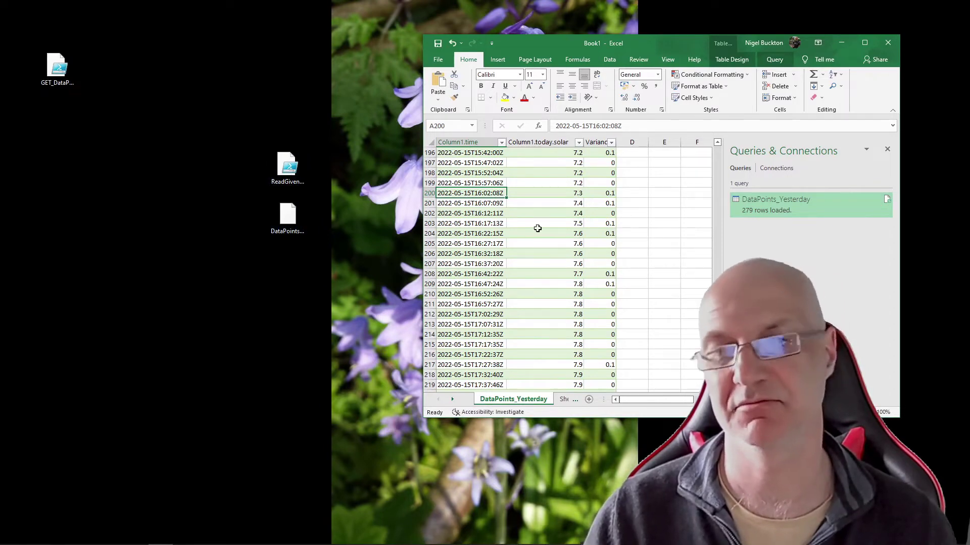
click(609, 60)
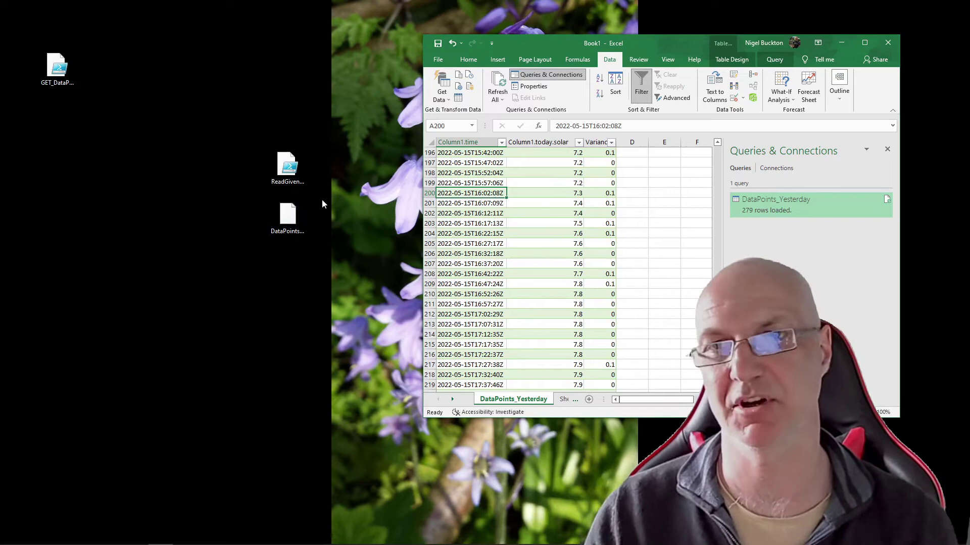
drag(668, 43, 582, 37)
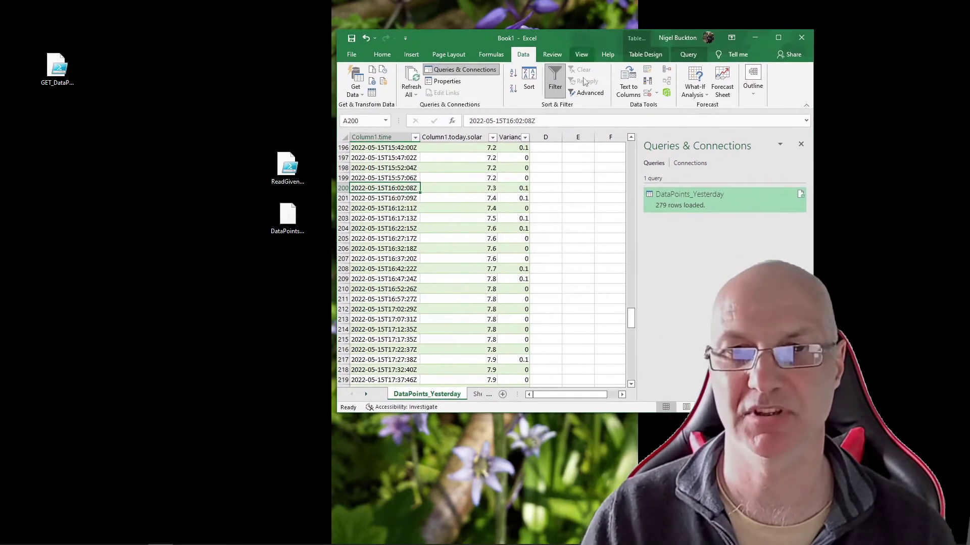
drag(515, 188, 506, 305)
click(546, 238)
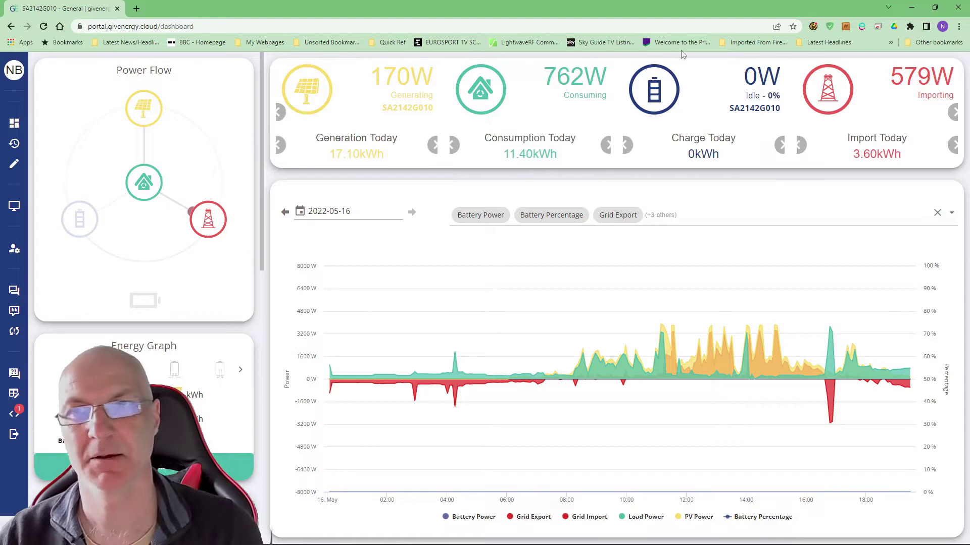
Minimize the browser to reveal the BGas Agile comparison report in Acrobat Reader.
click(902, 10)
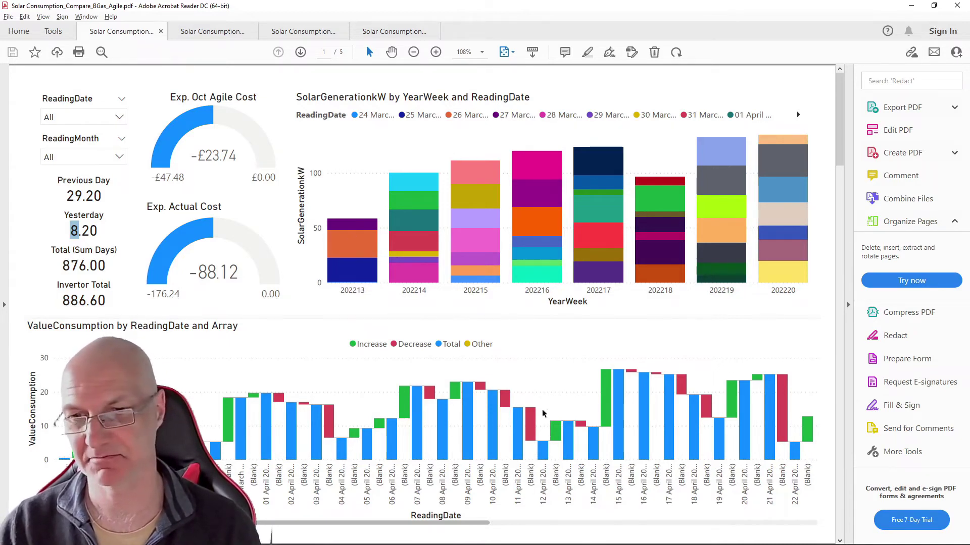
Scroll to page 2 with the PayMeRate and CostmeRate charts.
scroll(544, 353, down, 5)
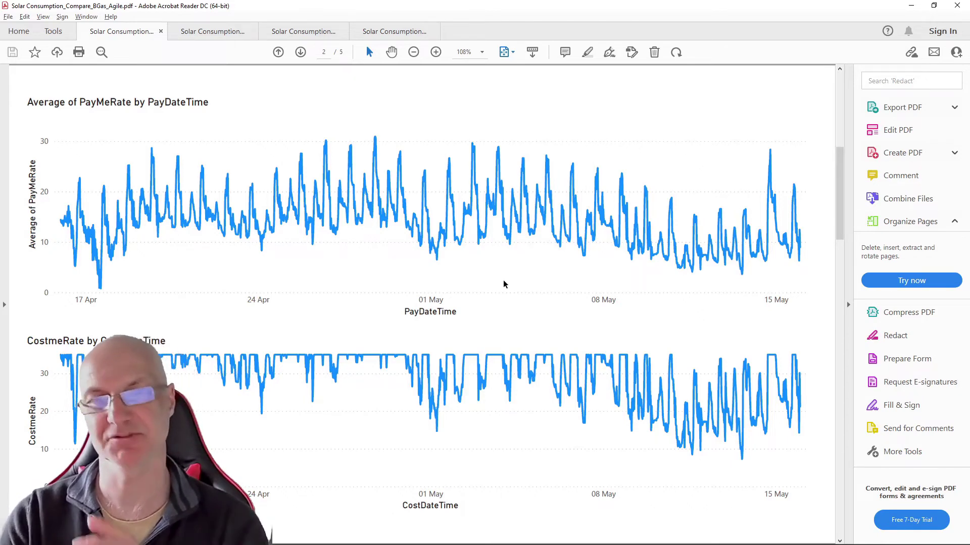
Scroll past page 3's daily table to the NetElectricity(ifPaid) chart on page 4.
scroll(504, 284, down, 5)
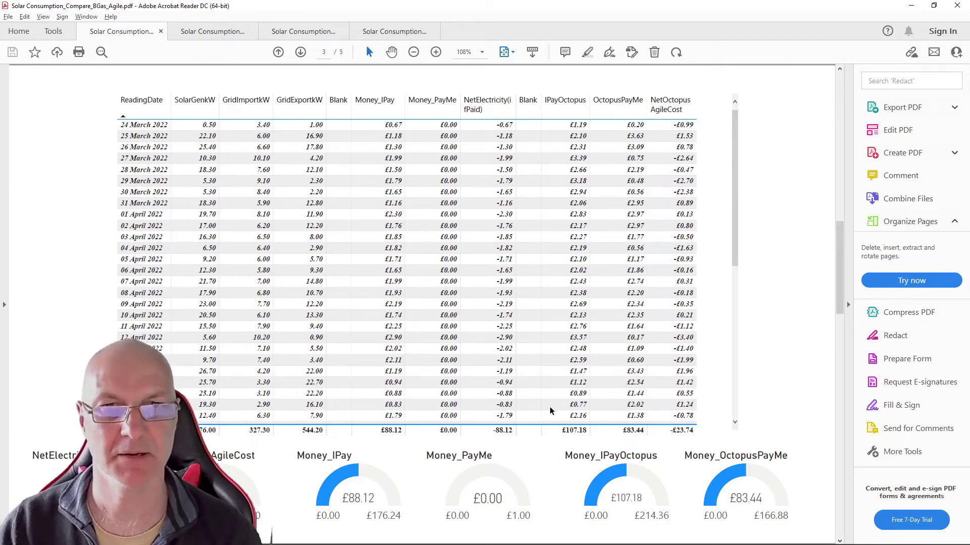
scroll(551, 411, down, 2)
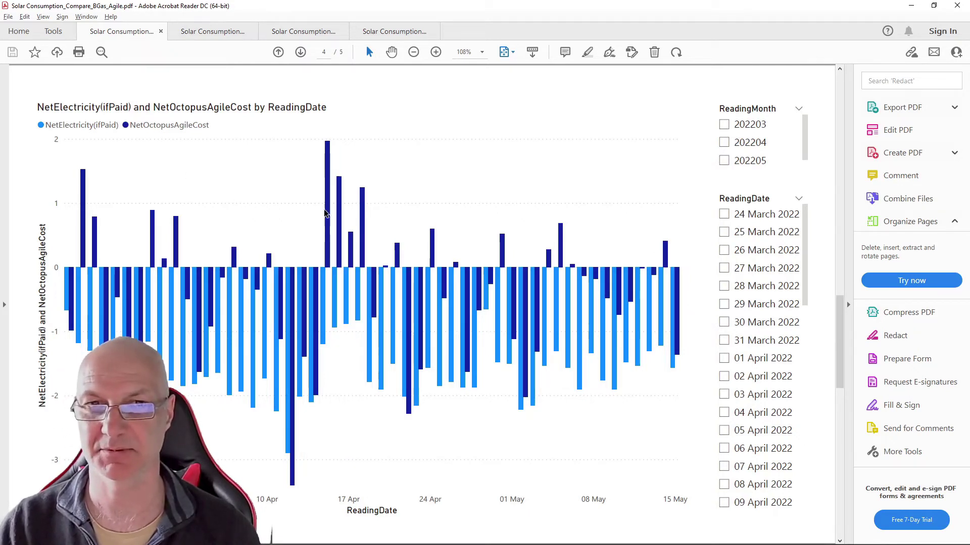
Scroll to page 5 of 5, charting GridImportkW and GridExportkW by TimeSlot.
scroll(297, 398, down, 2)
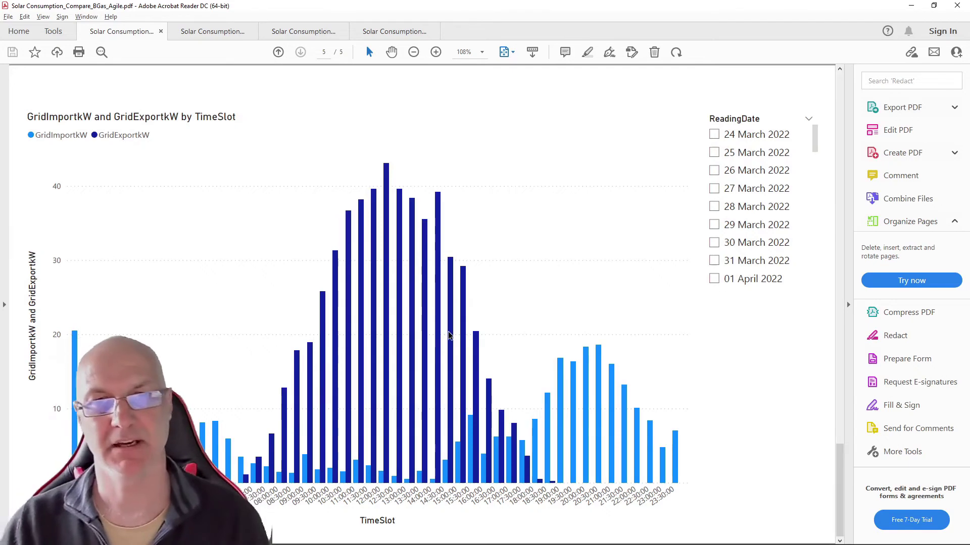
Return to page 1 and bring up the BGas_Export_Agile report showing Exp. Actual Cost -72.92.
key(Home)
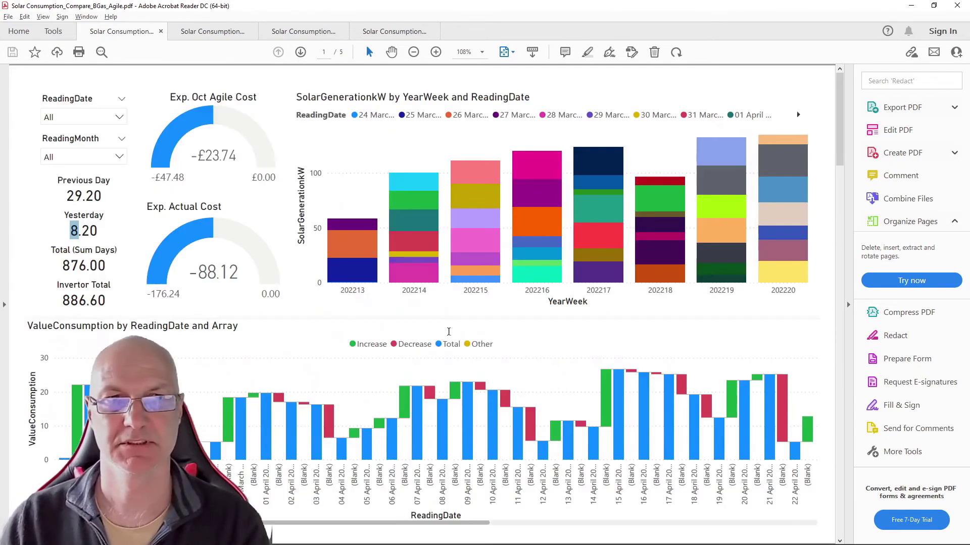
click(214, 29)
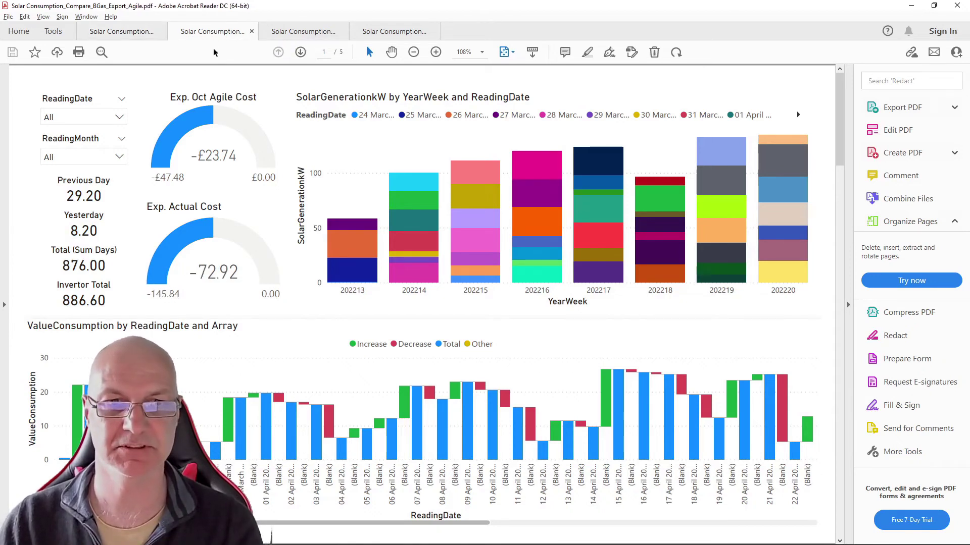
Compare the OctGo4 Midnight, OctGo5 930 and BGas Agile reports, ending on OctGo5 930 Agile (-48.64).
click(304, 32)
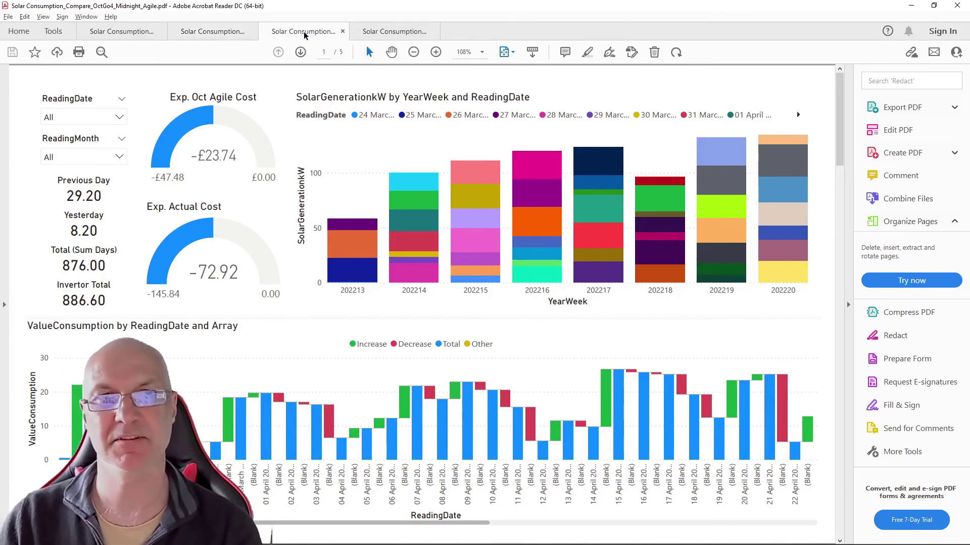
click(385, 31)
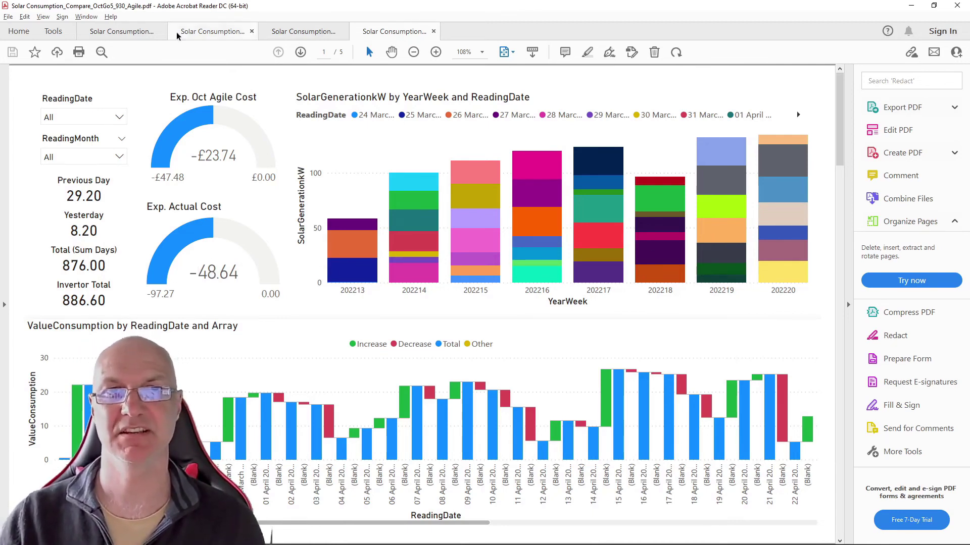
click(120, 31)
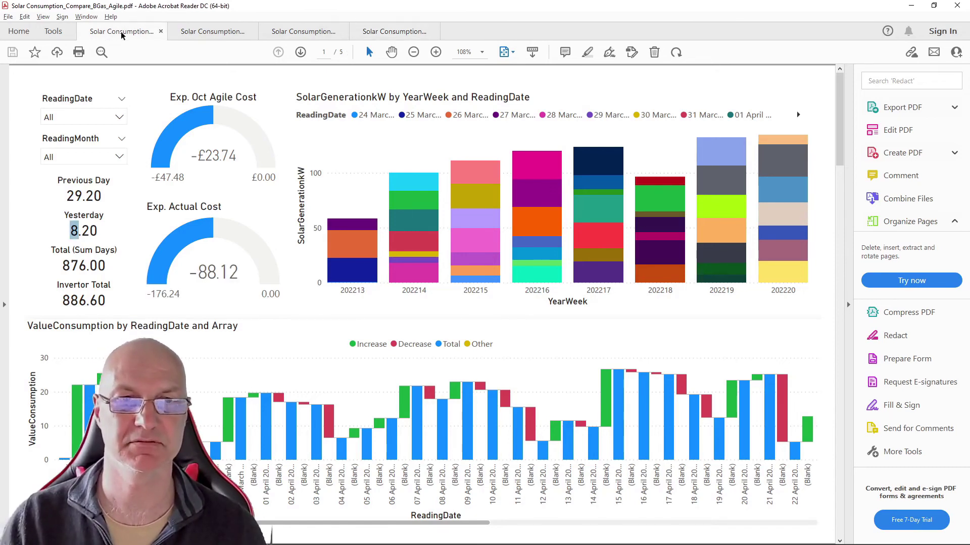
click(384, 31)
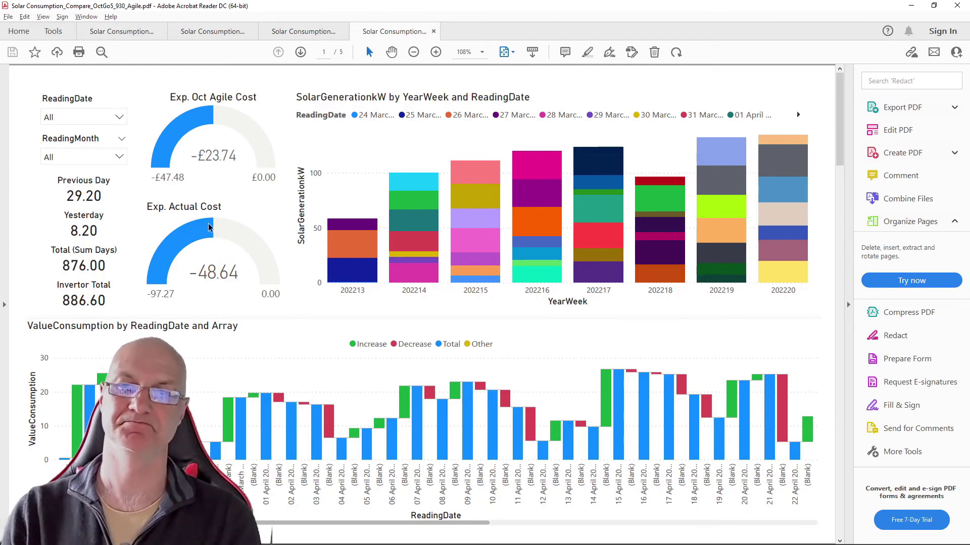
Scroll the OctGo5 930 Agile report from page 4 back up through its page 3 data table to the page 1 dashboard.
scroll(345, 285, down, 15)
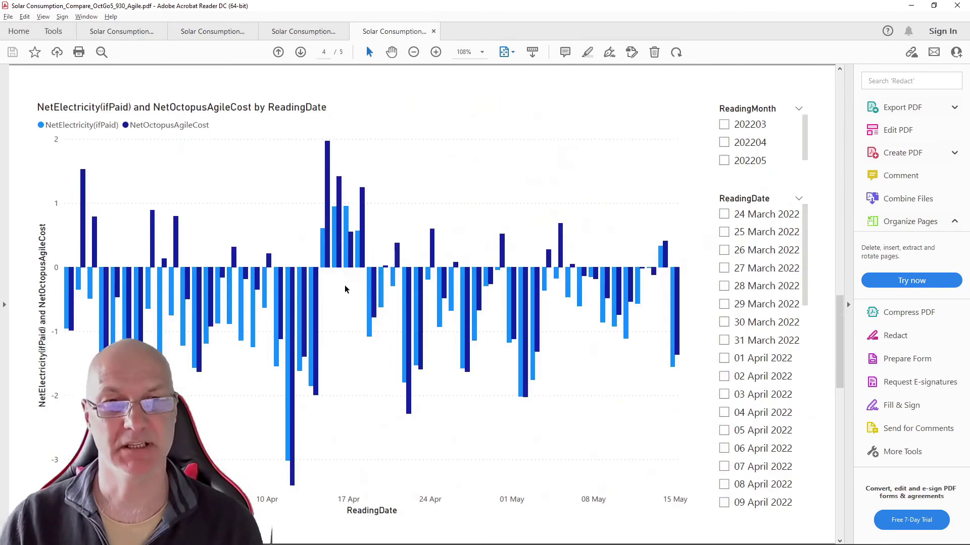
scroll(378, 285, down, 5)
scroll(412, 300, up, 5)
scroll(412, 300, up, 5)
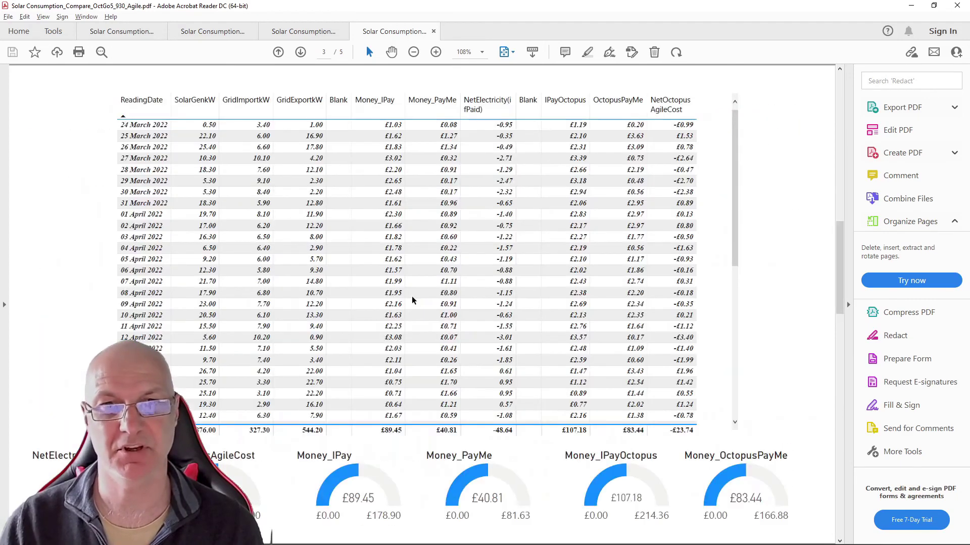
scroll(412, 300, up, 10)
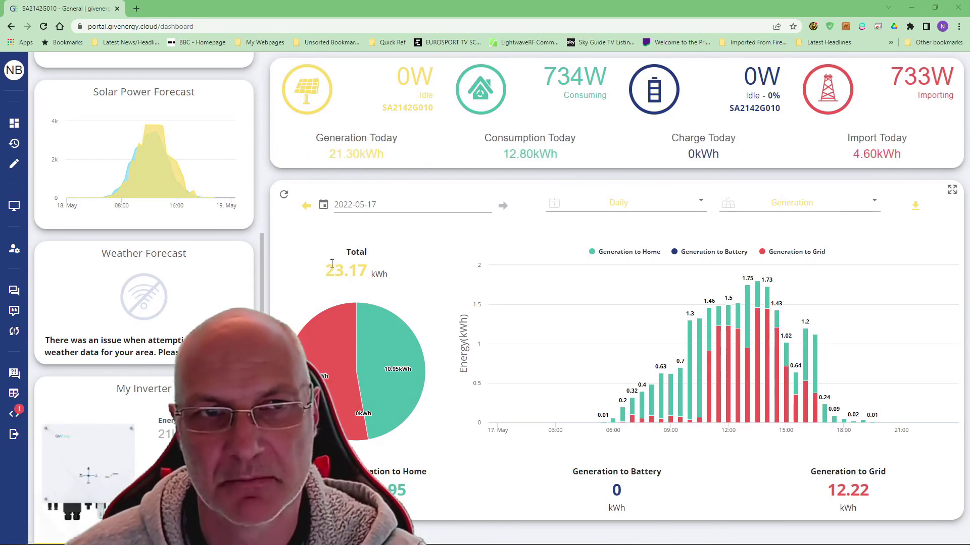
mouse_move(178, 219)
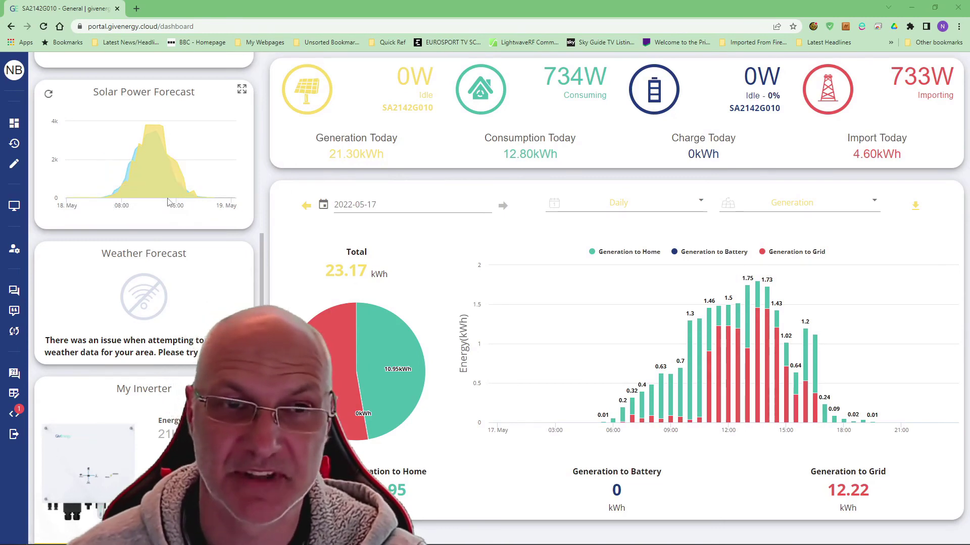
mouse_move(153, 192)
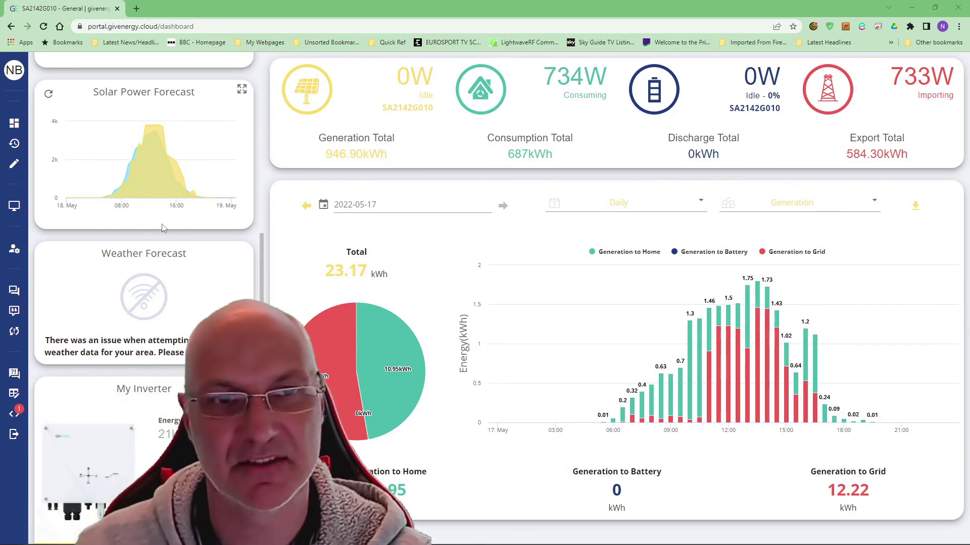
mouse_move(216, 166)
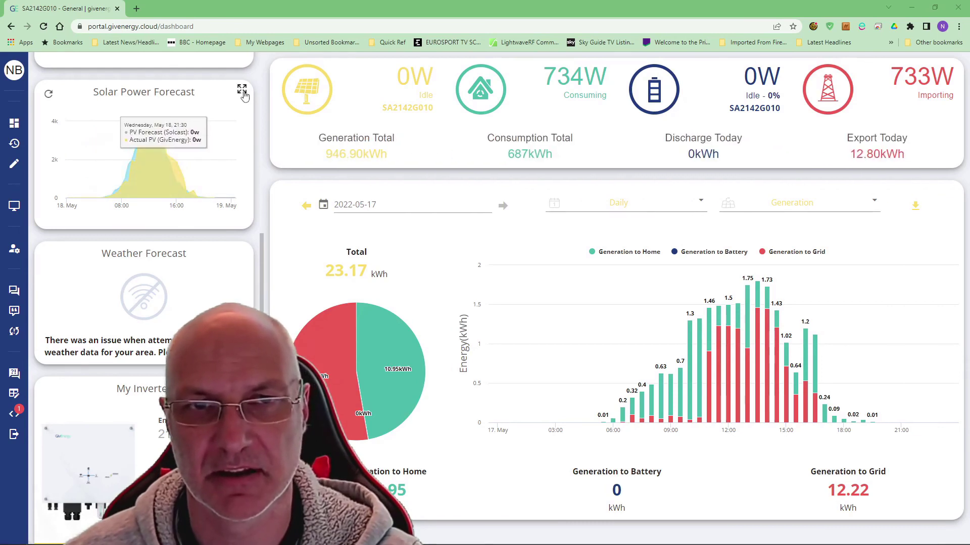
click(242, 89)
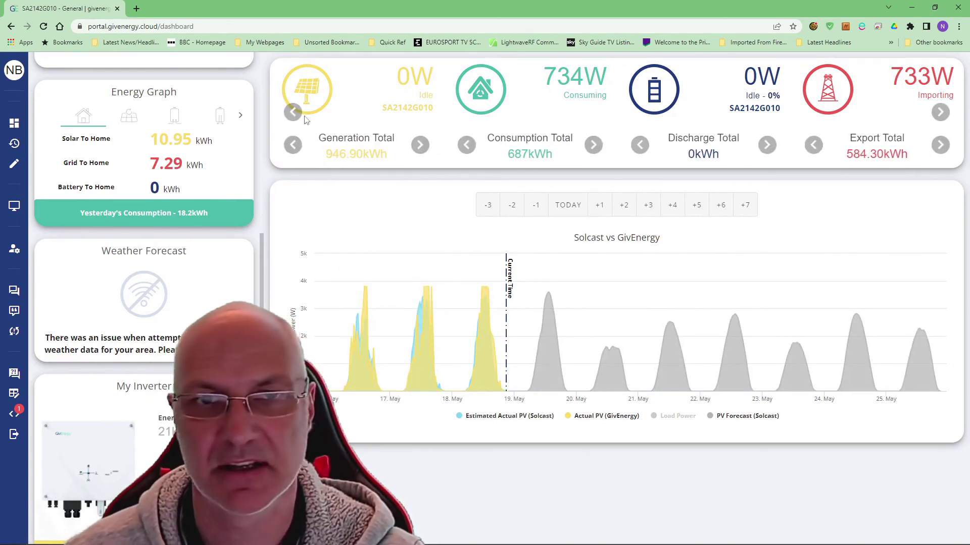
scroll(245, 269, up, 4)
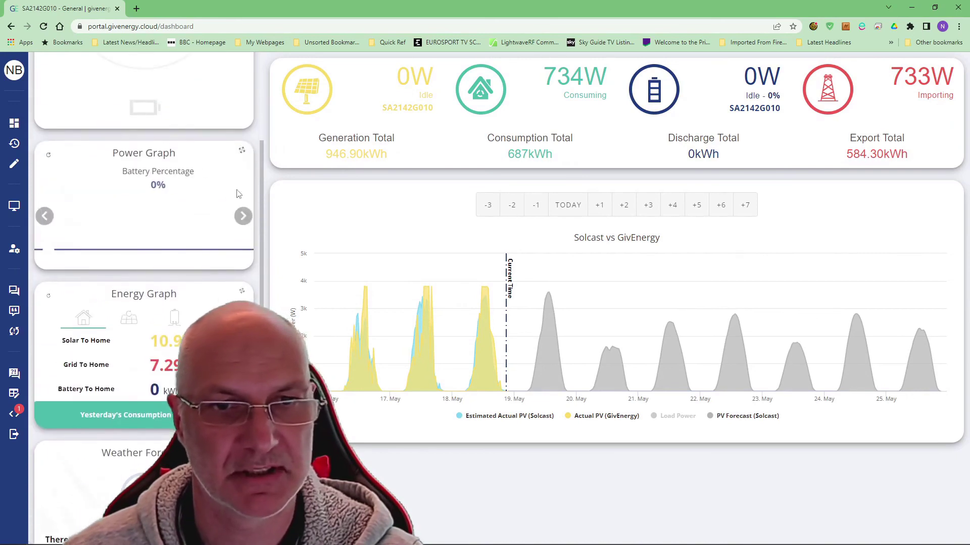
click(242, 151)
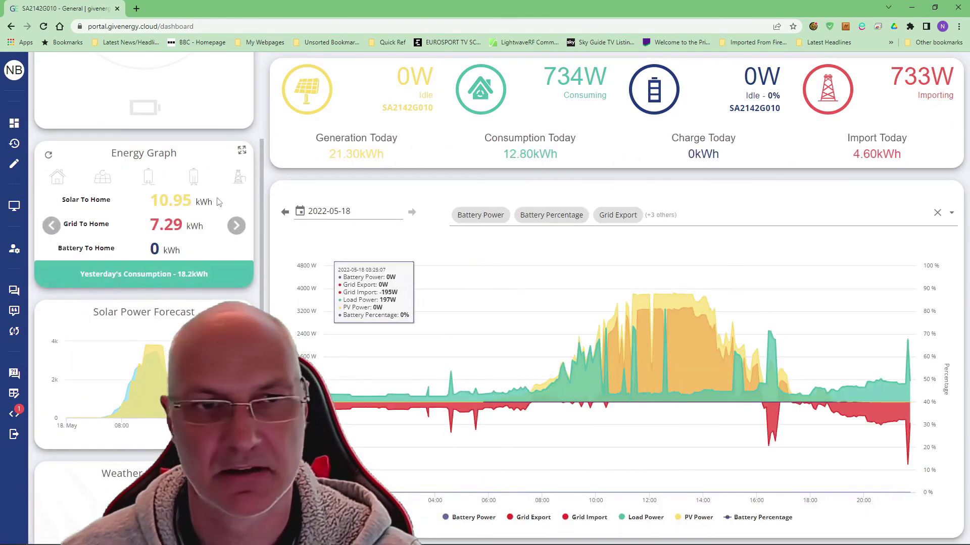
scroll(230, 254, up, 3)
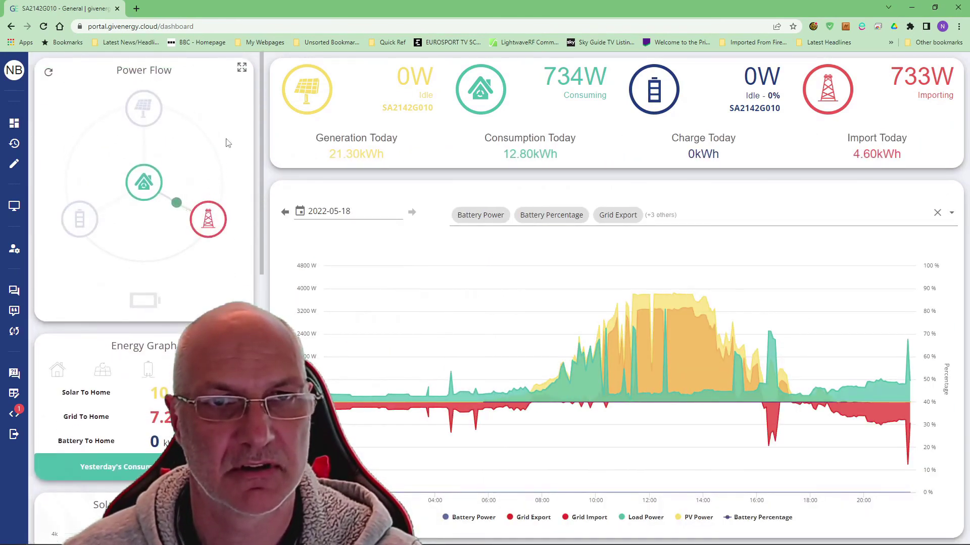
click(242, 343)
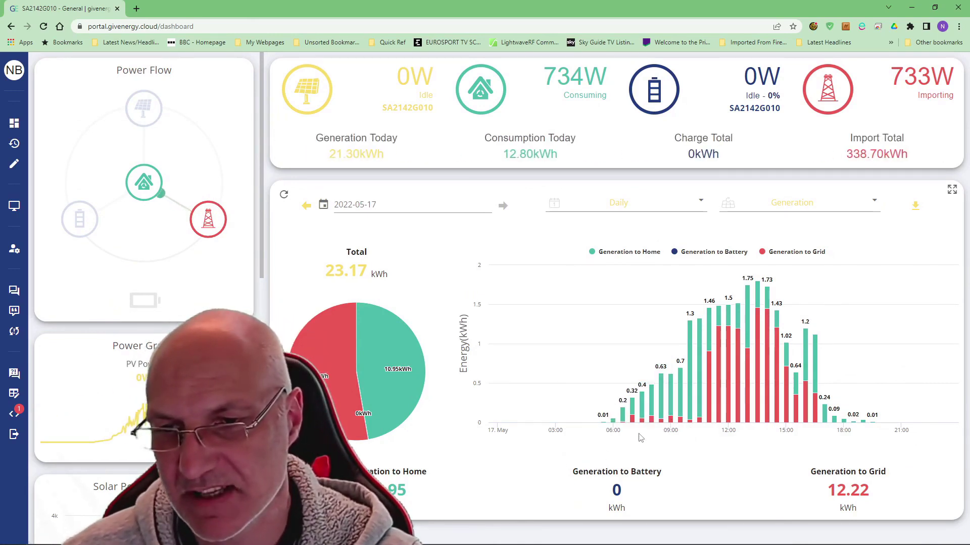
mouse_move(638, 425)
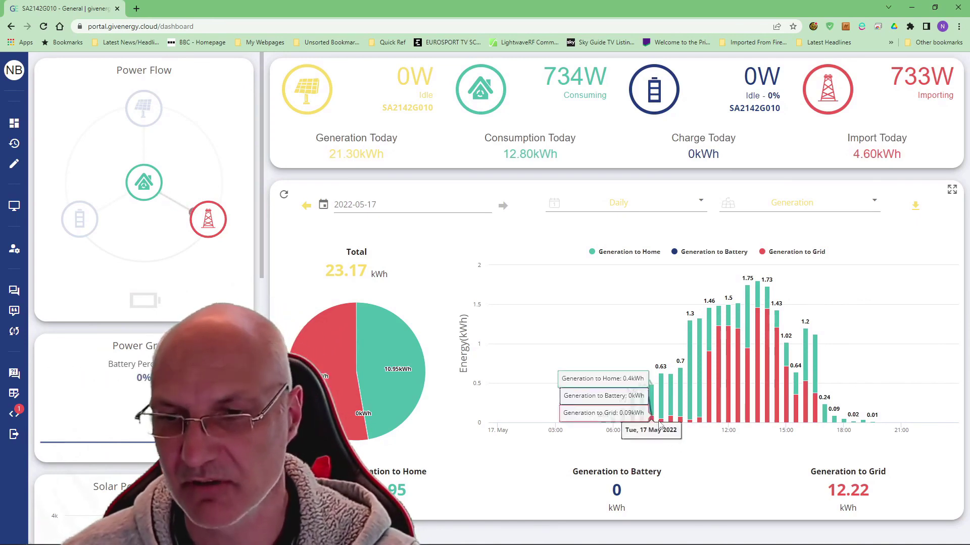
mouse_move(699, 425)
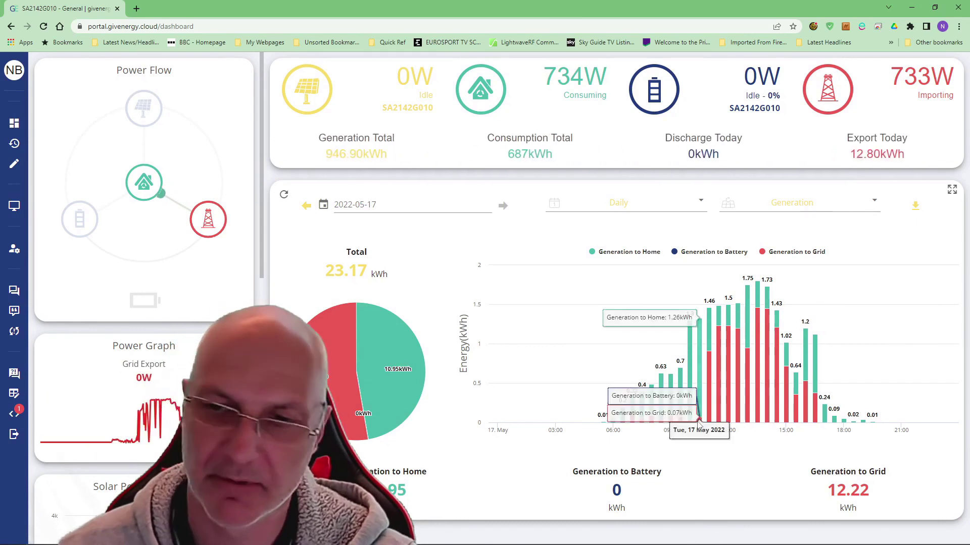